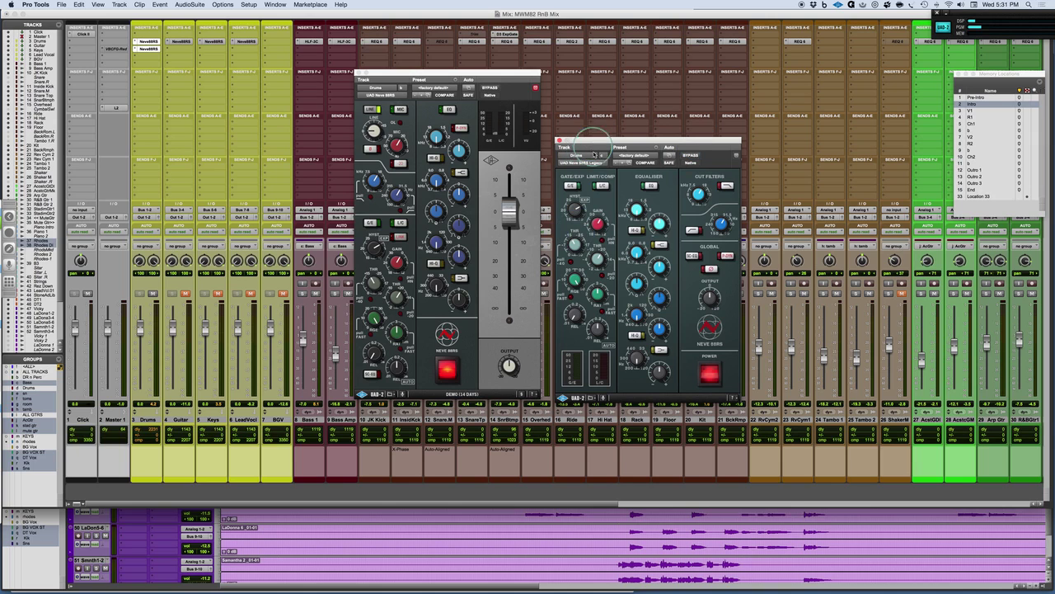
Position the Neve 88RS Legacy plug-in window beside the newer Neve 88RS window so that neither covers the other
drag(593, 146, 452, 179)
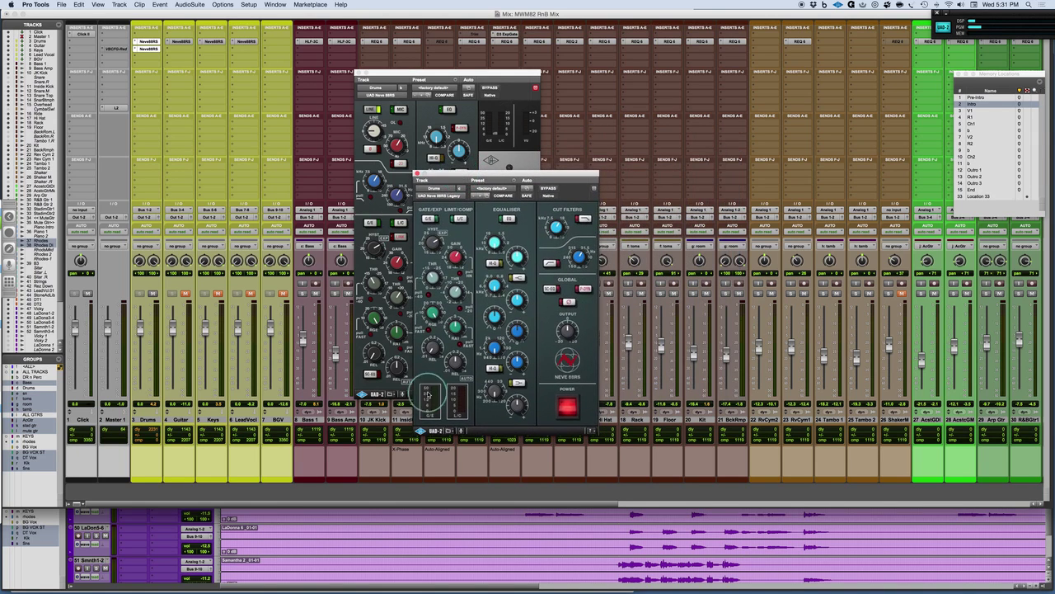
drag(491, 172, 681, 42)
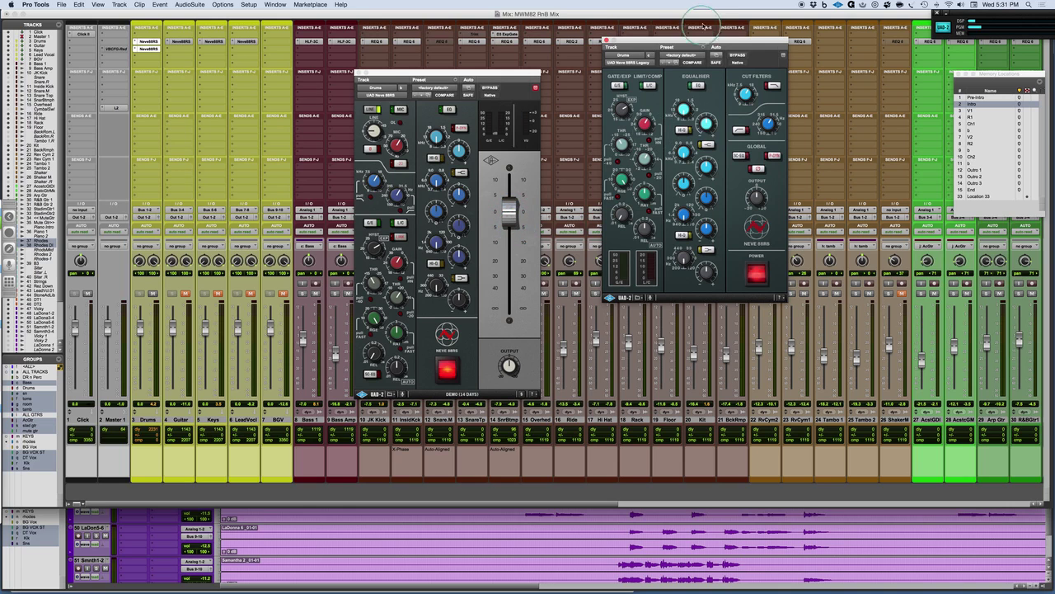
drag(719, 41, 602, 51)
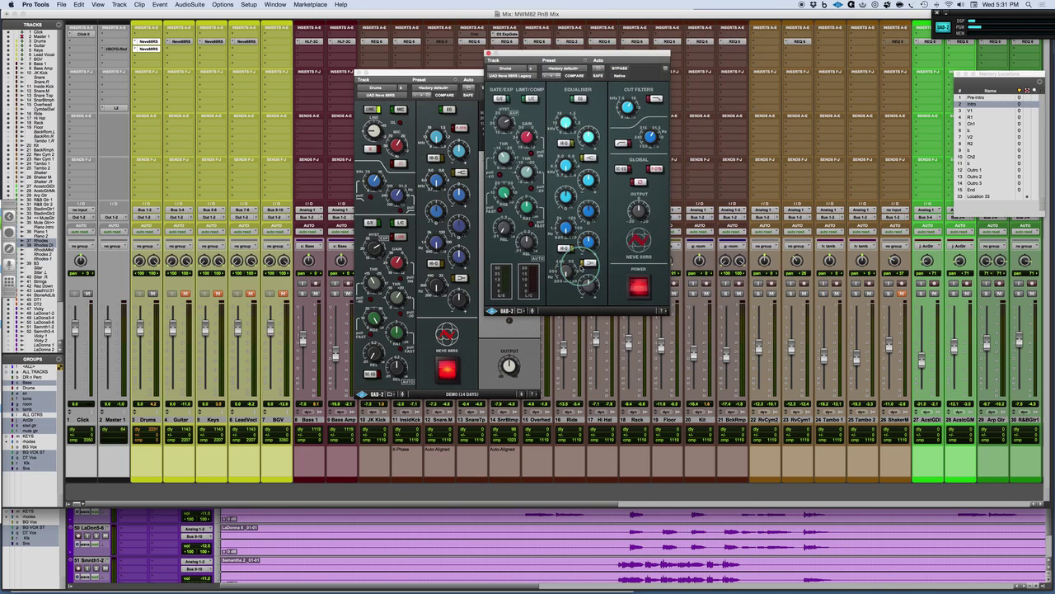
drag(633, 69, 662, 124)
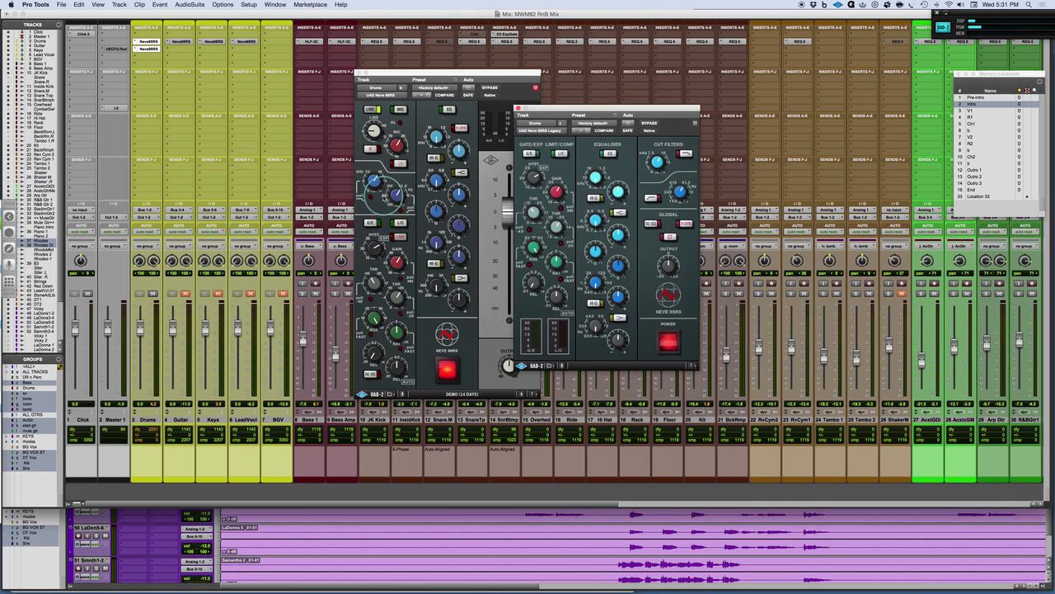
drag(574, 113, 628, 115)
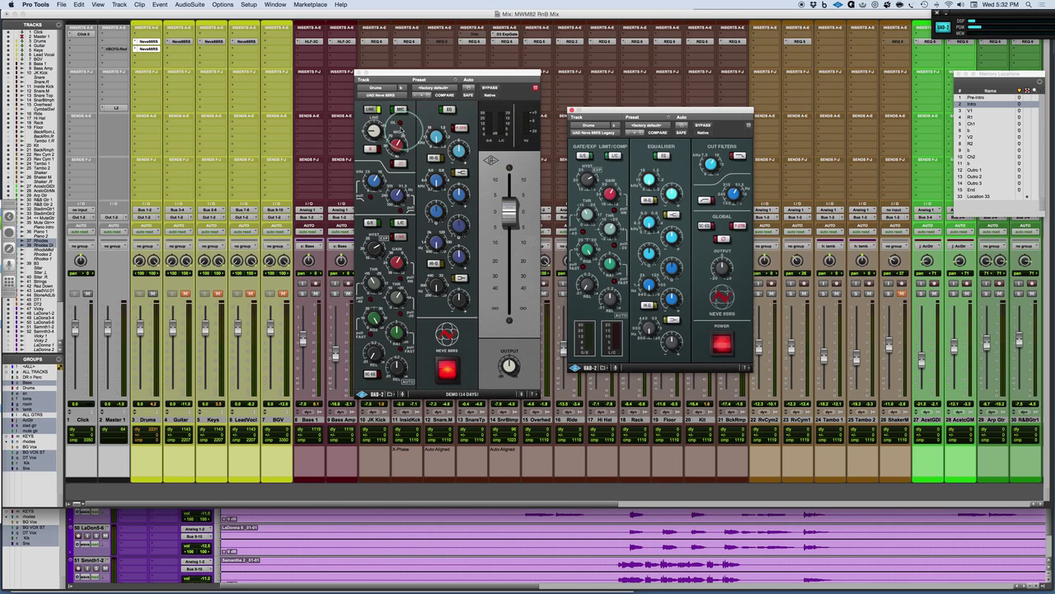
click(381, 113)
click(371, 109)
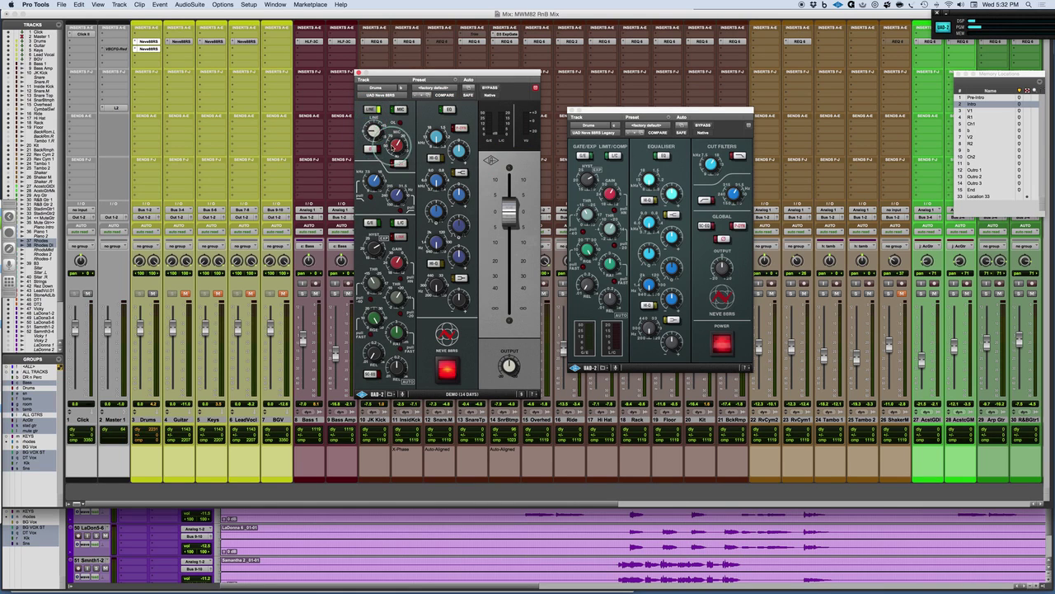
click(372, 149)
Switch to the UA Console and load the Neve 88RS preamp into the Unison slot of Analog 1
click(838, 5)
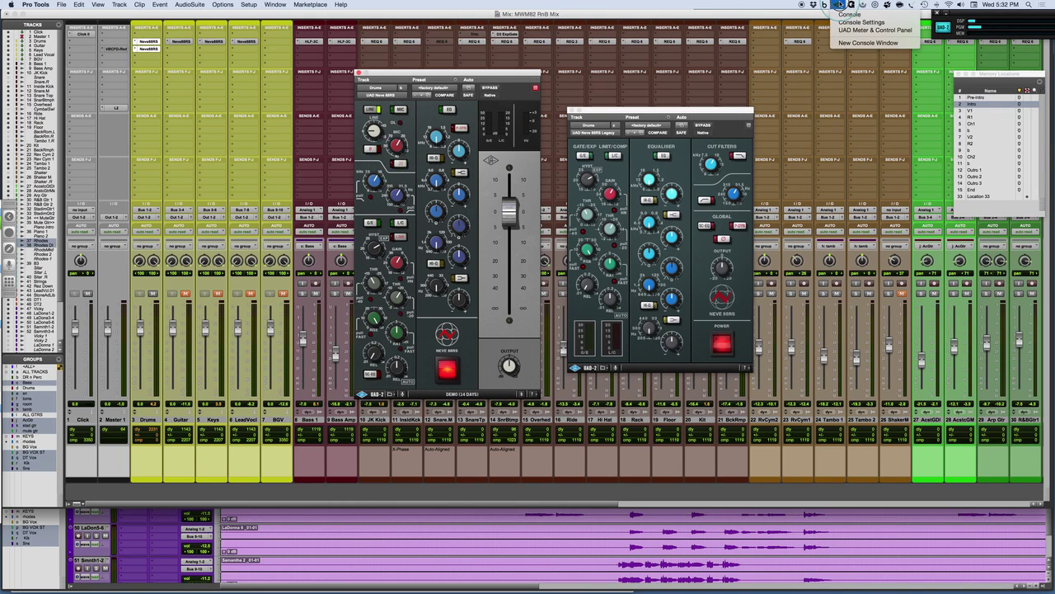
click(849, 14)
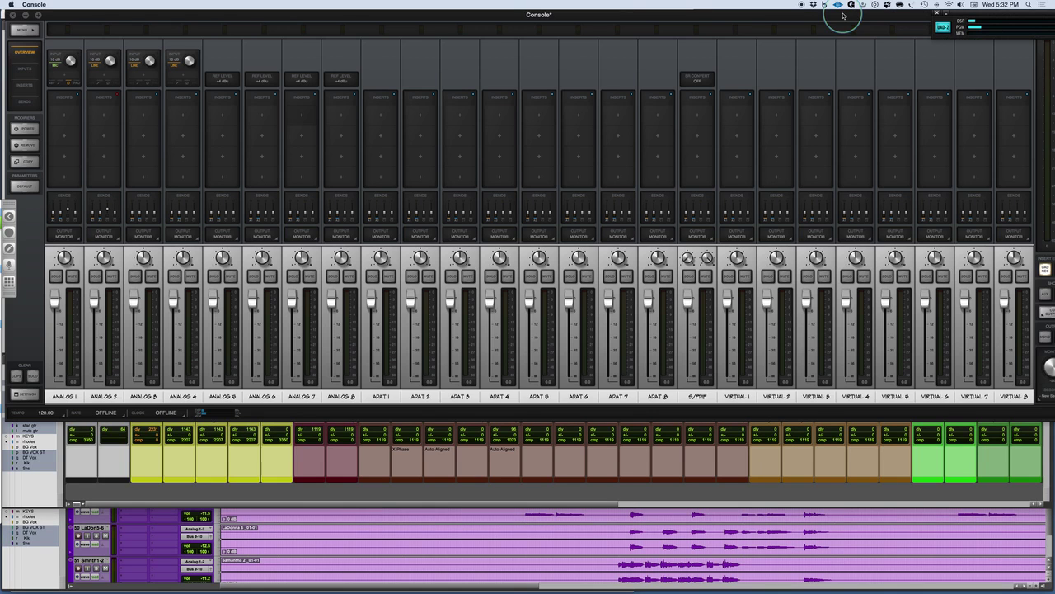
mouse_move(630, 14)
mouse_down()
mouse_move(626, 27)
mouse_move(633, 15)
mouse_up()
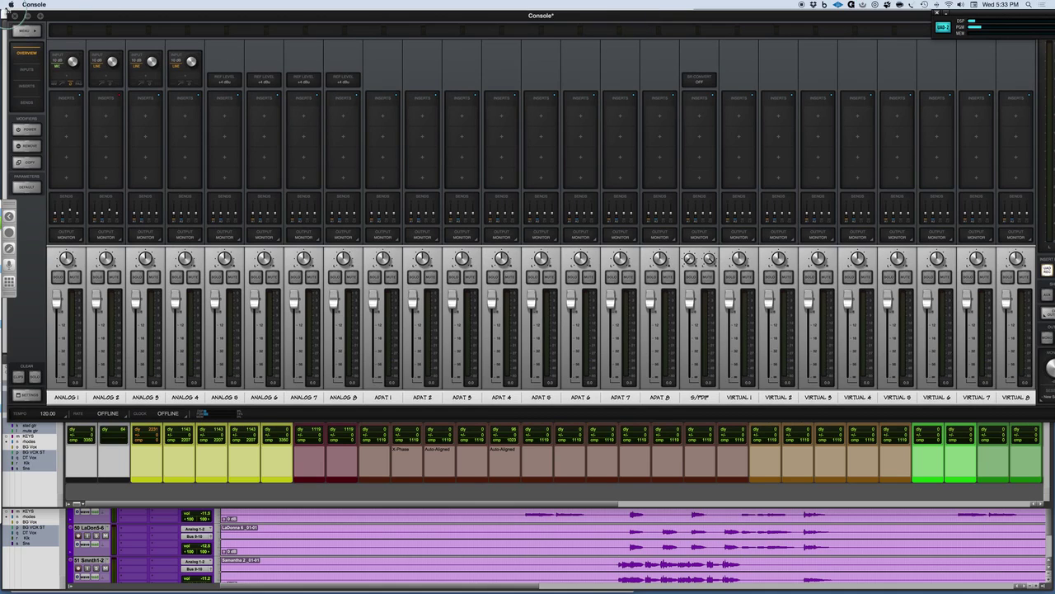
click(66, 78)
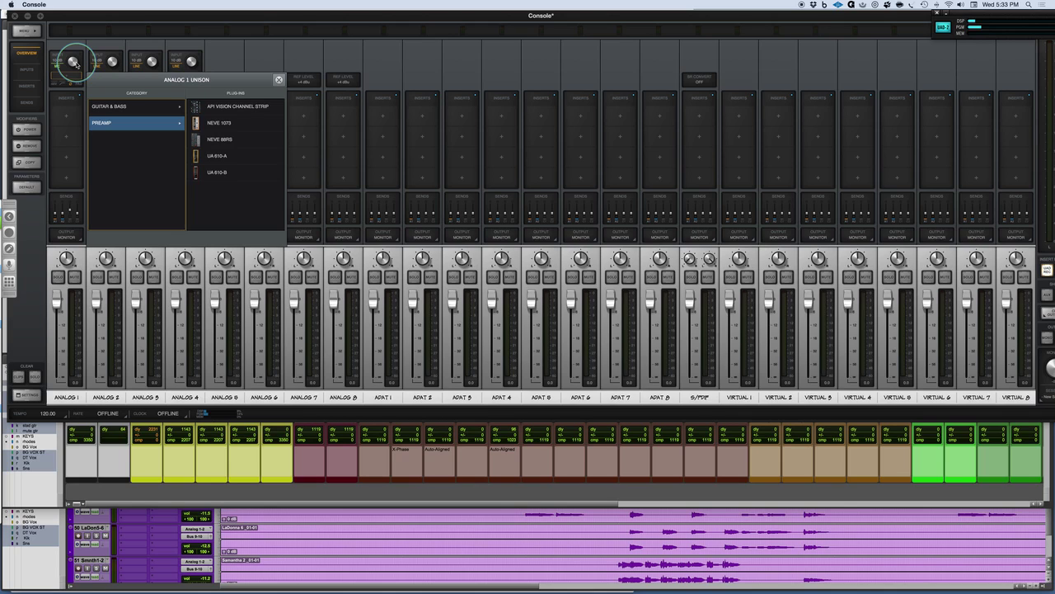
click(224, 140)
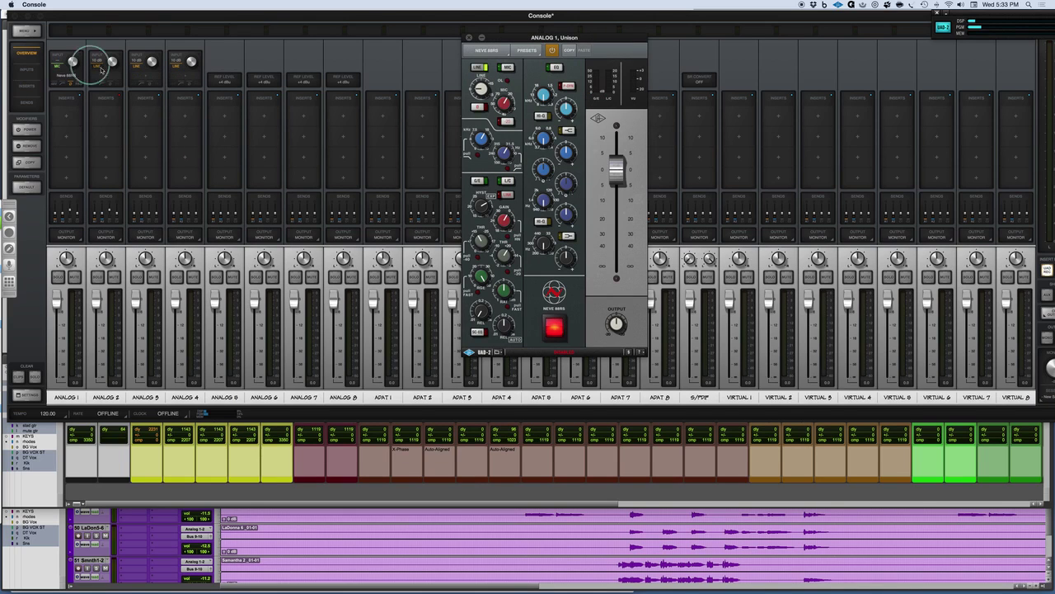
Switch the Analog 1 Neve 88RS to its mic input, remove it from the Unison slot and return to Pro Tools
click(70, 81)
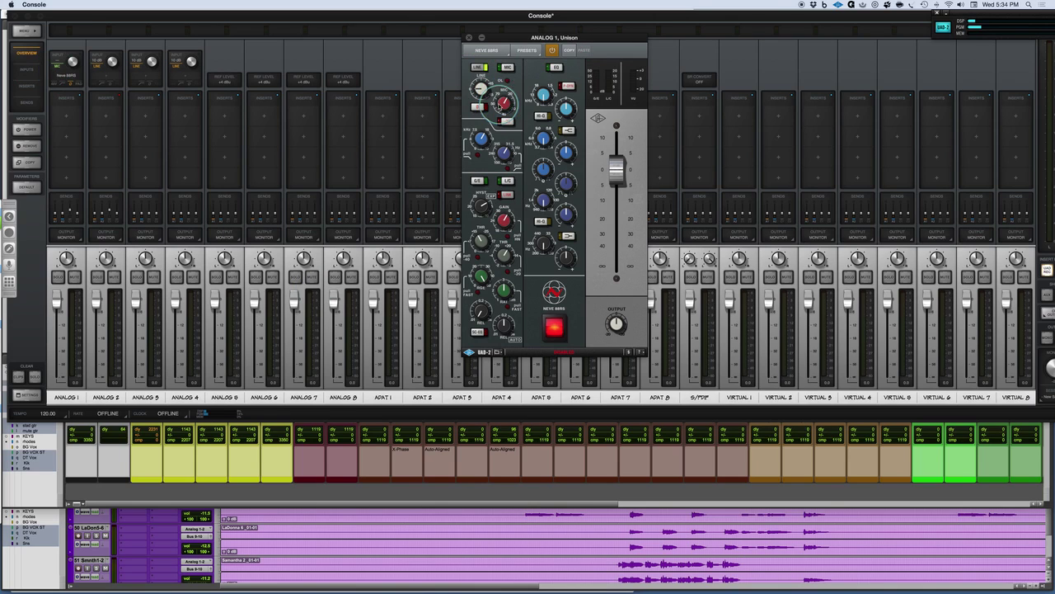
click(507, 69)
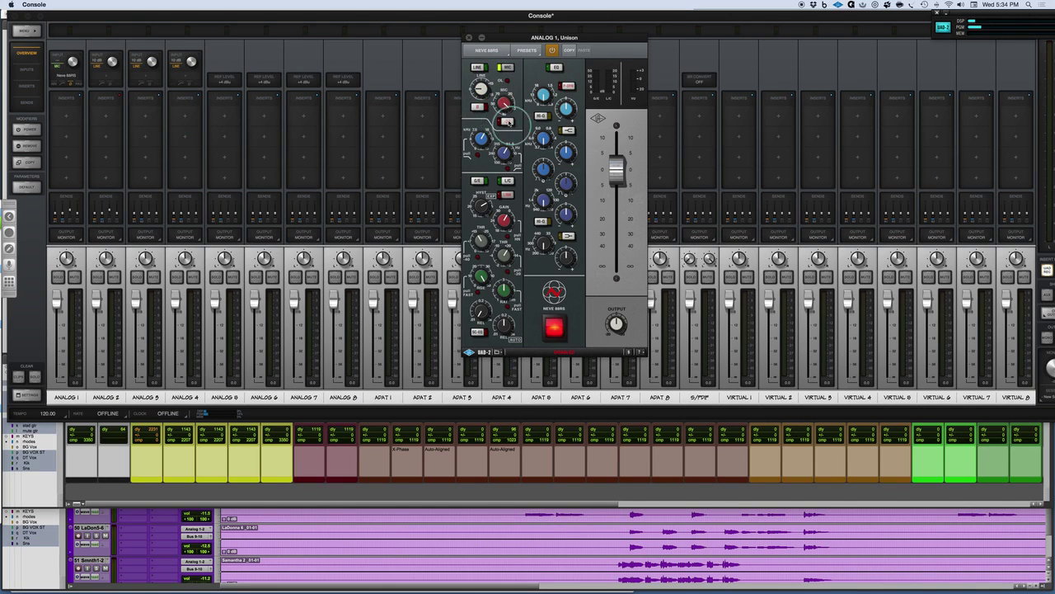
click(56, 79)
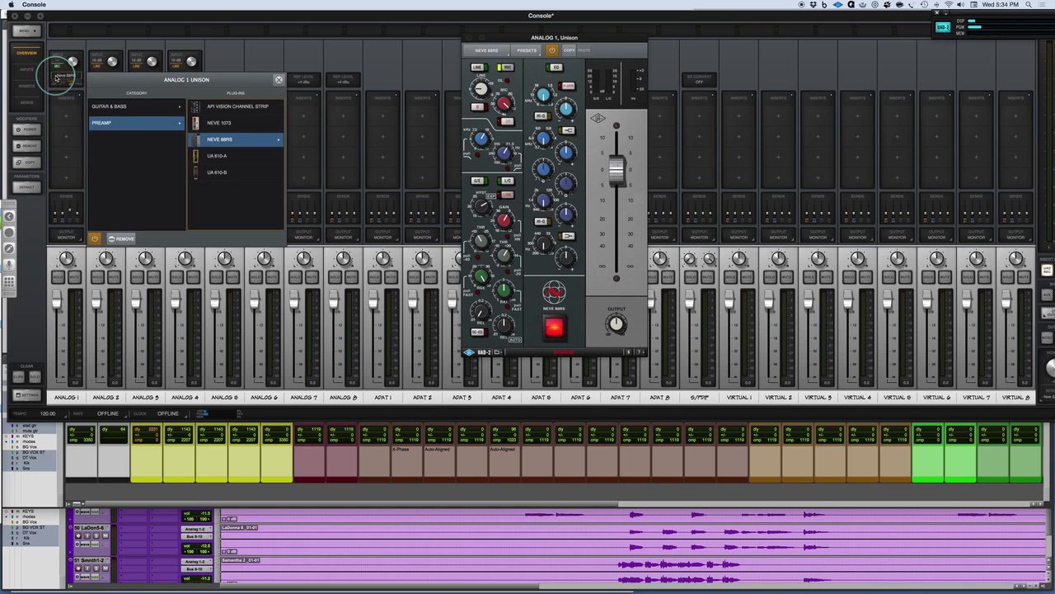
click(118, 237)
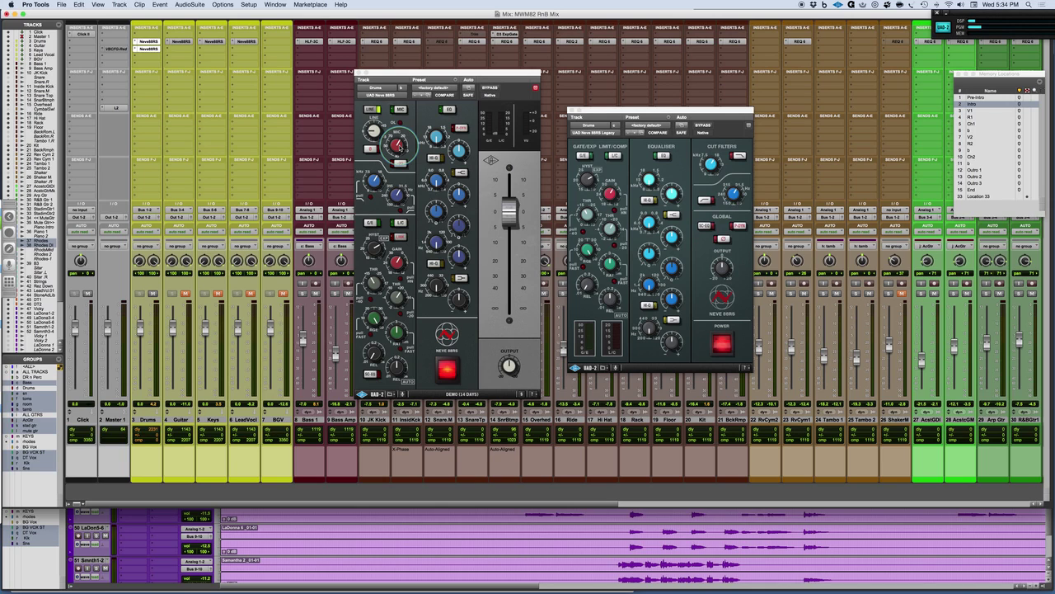
Try out the EQ section of the Neve 88RS on the Drums track by turning it on and off
click(396, 148)
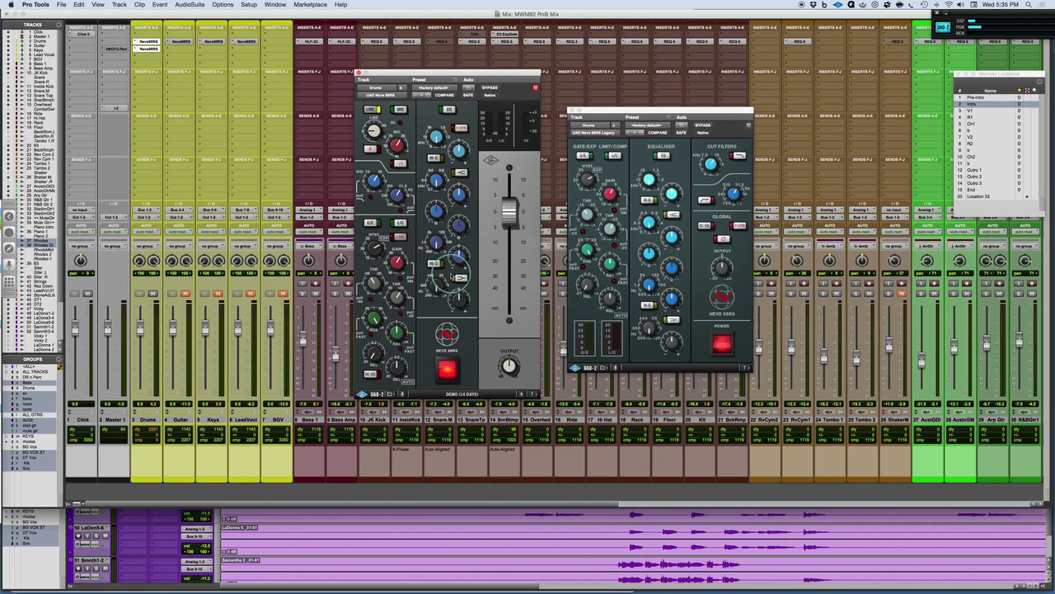
click(460, 128)
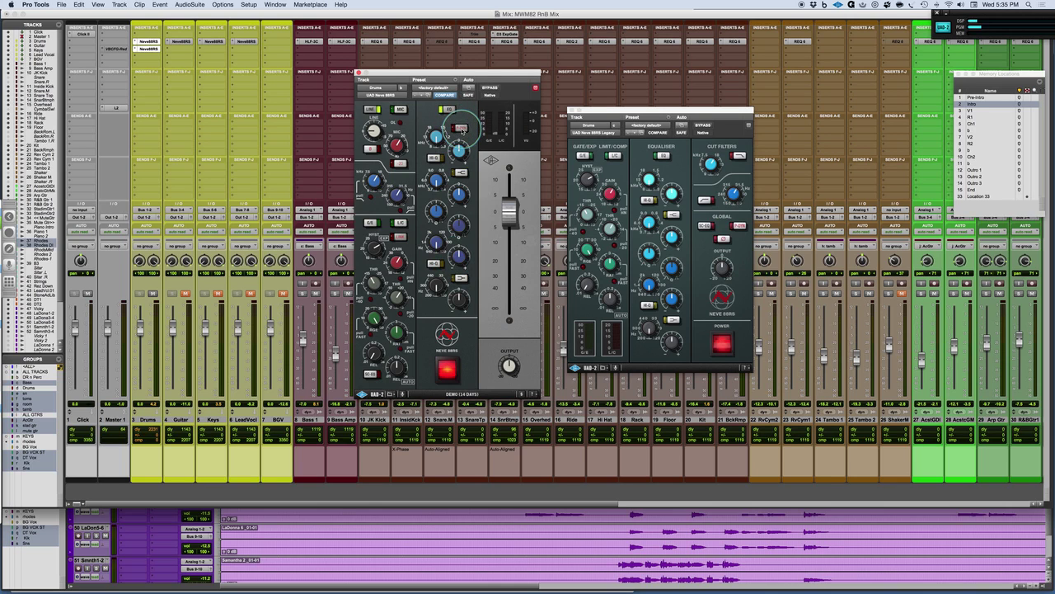
click(447, 109)
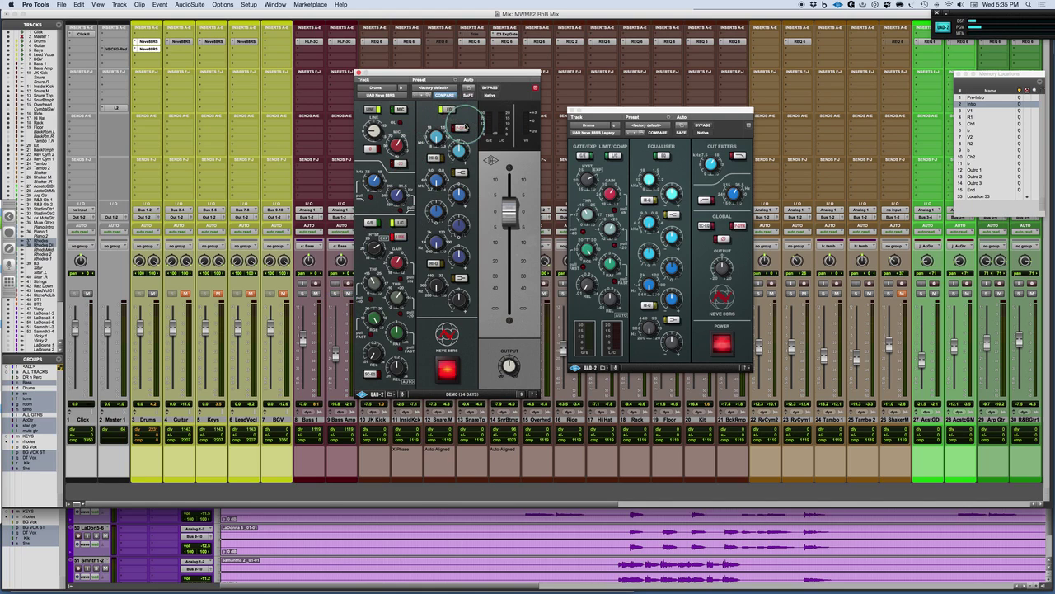
click(449, 109)
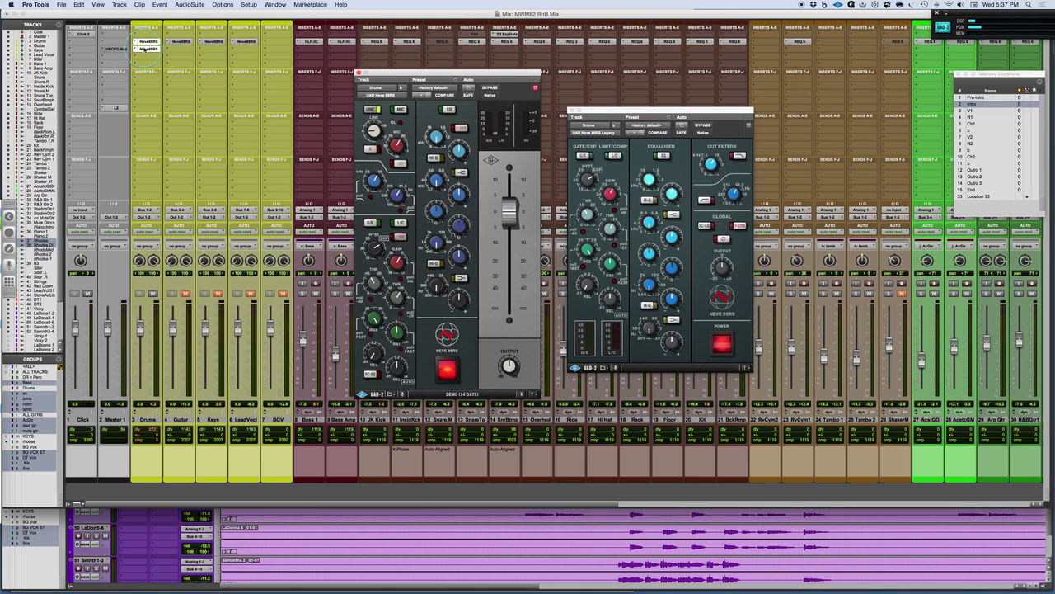
Make the Neve 88RS Legacy insert on the Drums track inactive, close its window and reposition the remaining Neve 88RS window
ctrl+super+click(147, 49)
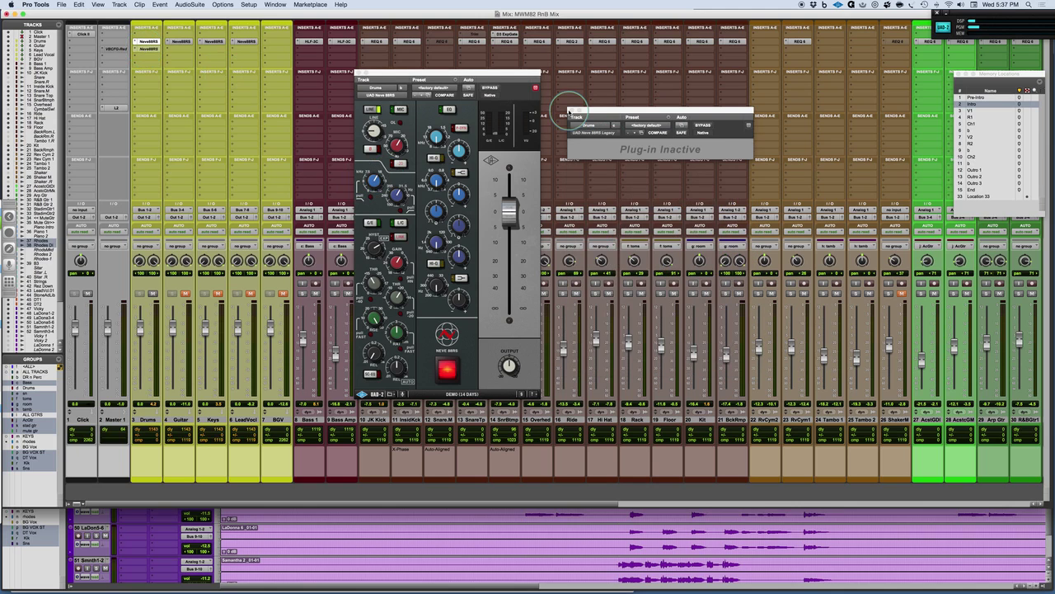
click(572, 110)
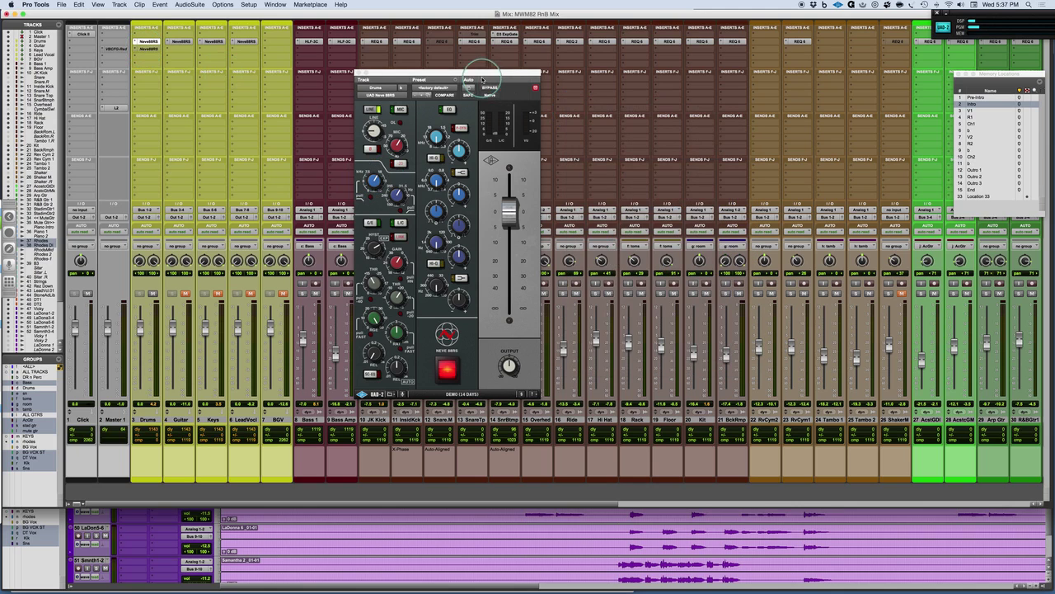
drag(482, 74, 496, 45)
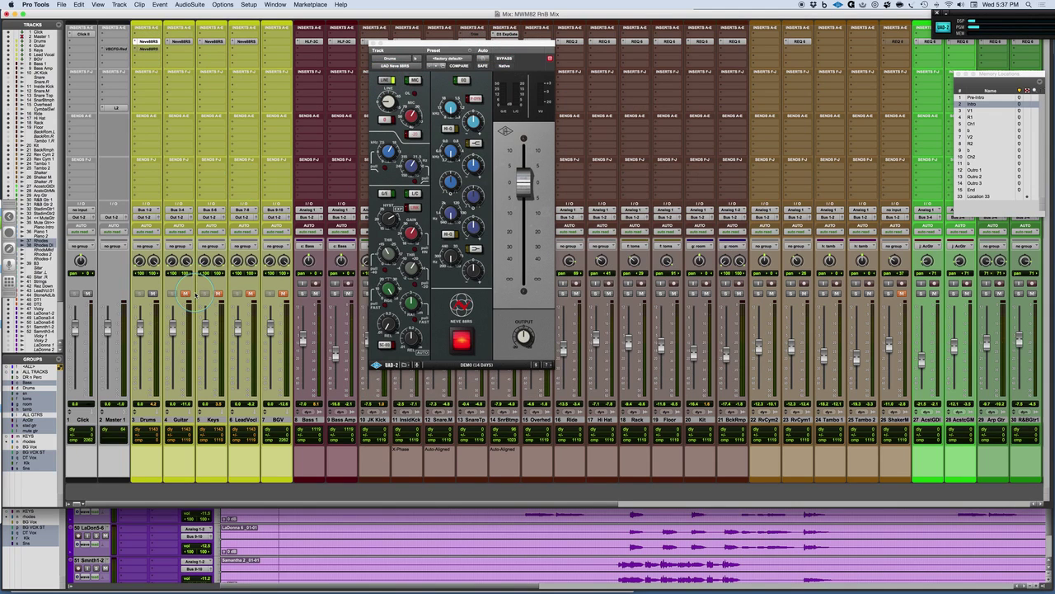
During playback, enable the mic input of the Drums Neve 88RS, drive its mic gain and lower the plug-in fader to compensate
key(space)
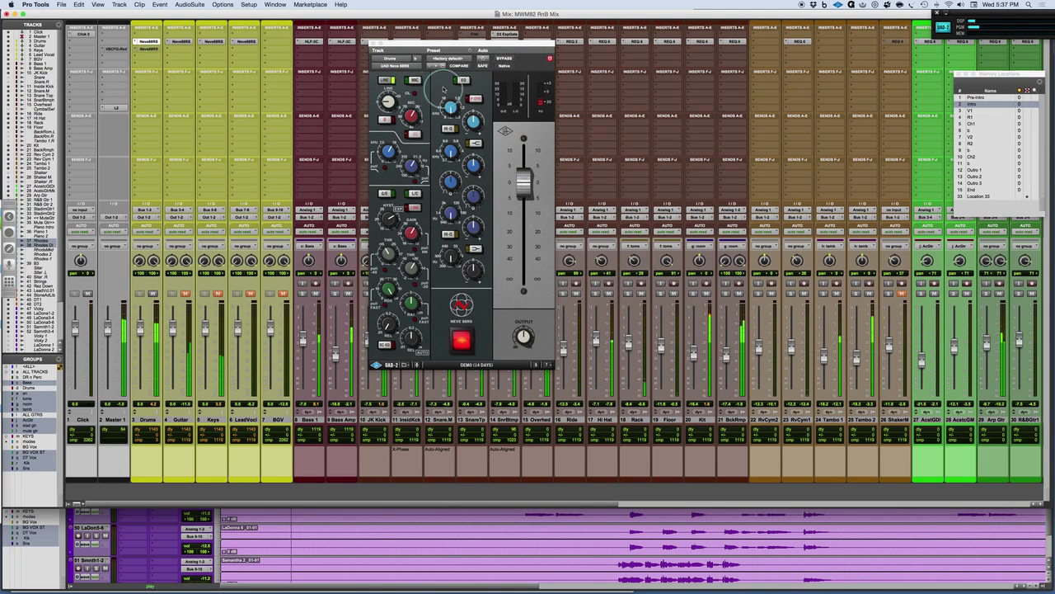
click(413, 80)
drag(412, 114, 412, 138)
drag(524, 180, 526, 211)
drag(410, 116, 411, 142)
drag(523, 206, 524, 228)
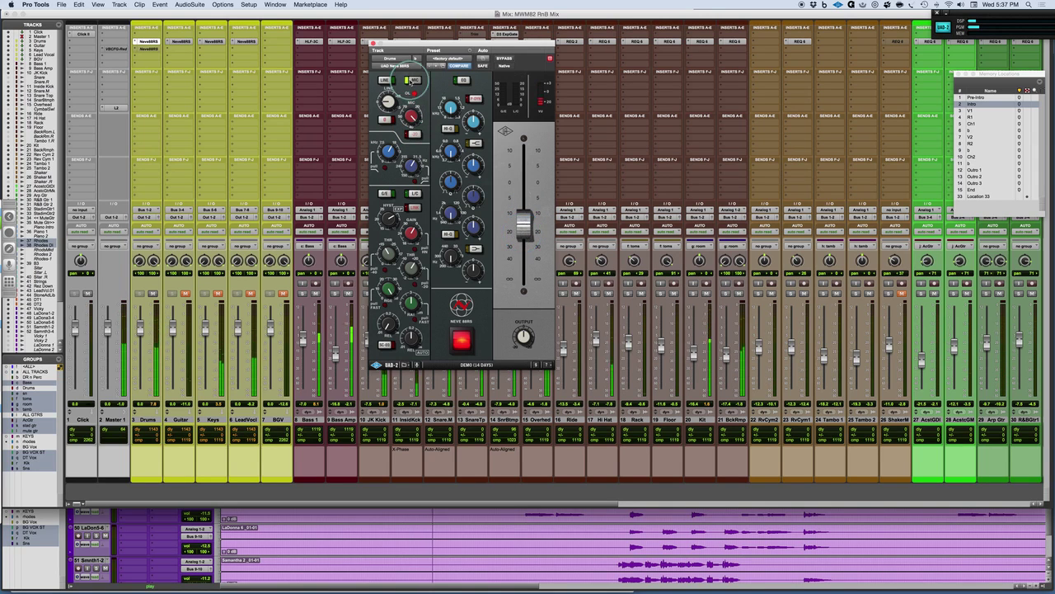
Compare the driven mic preamp sound on the Drums track with the bypassed signal during playback
click(505, 58)
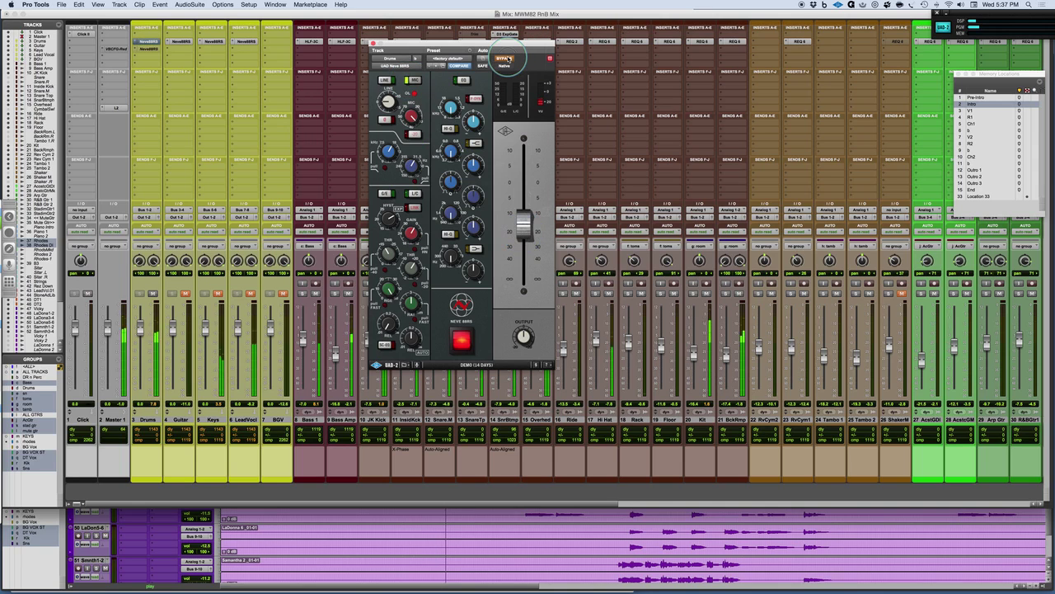
click(505, 59)
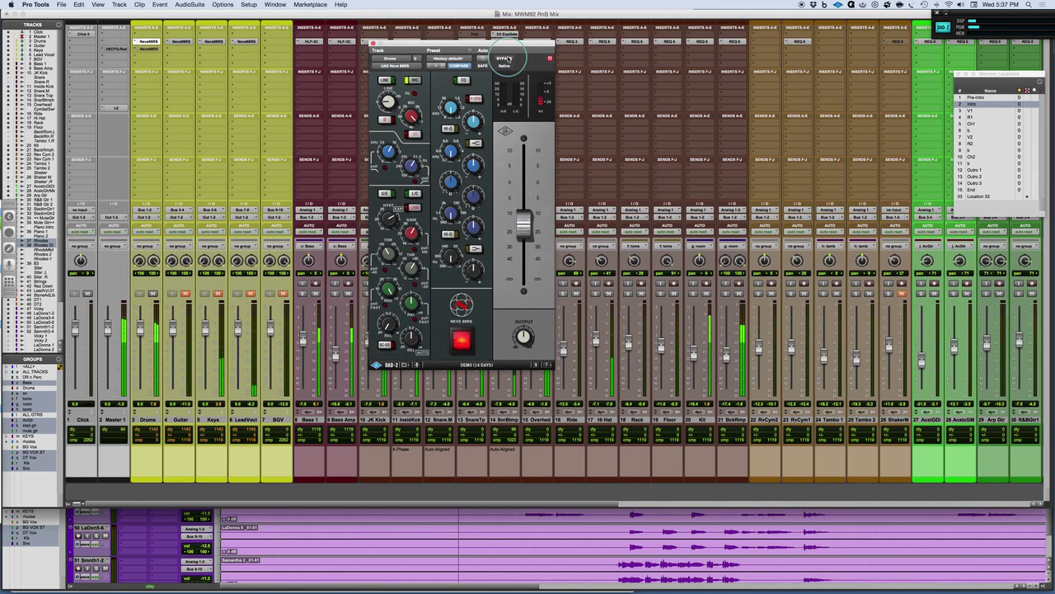
click(505, 58)
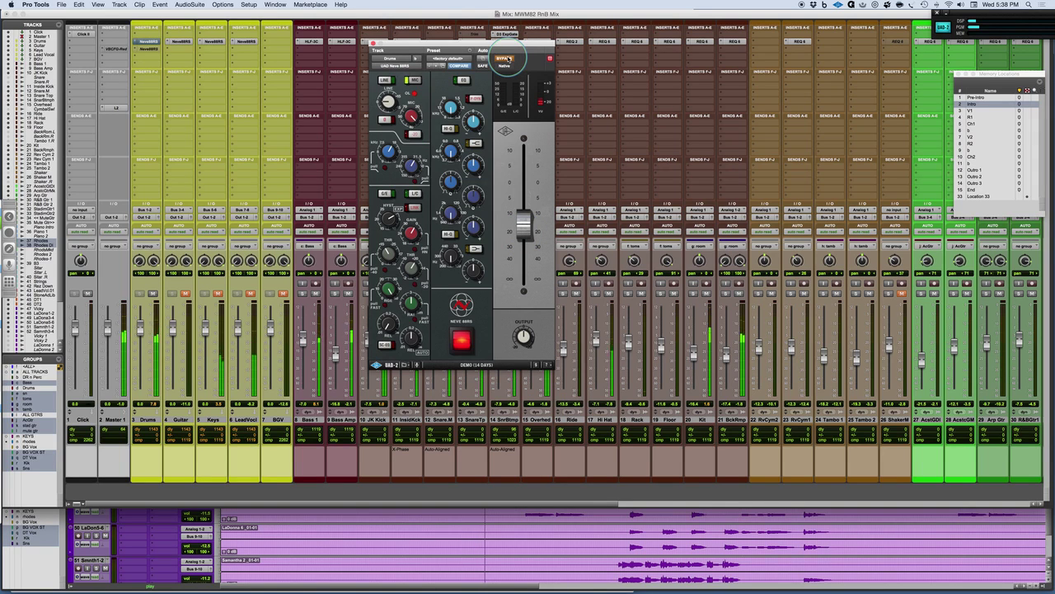
click(506, 59)
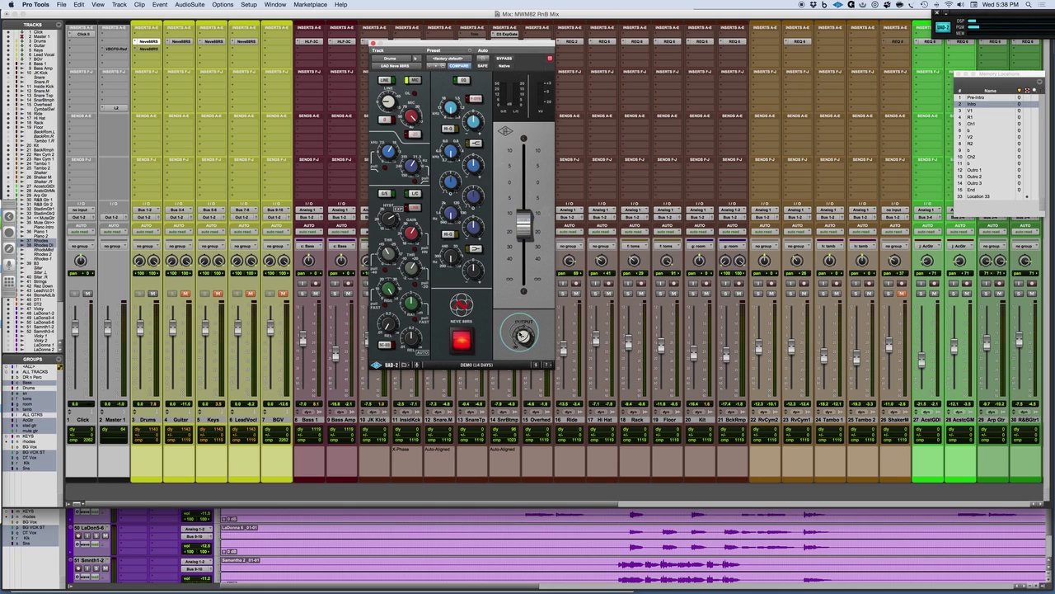
Reset the Neve 88RS fader to 0, reduce the level with the Output knob and compare against bypass during playback
alt+click(522, 223)
key(space)
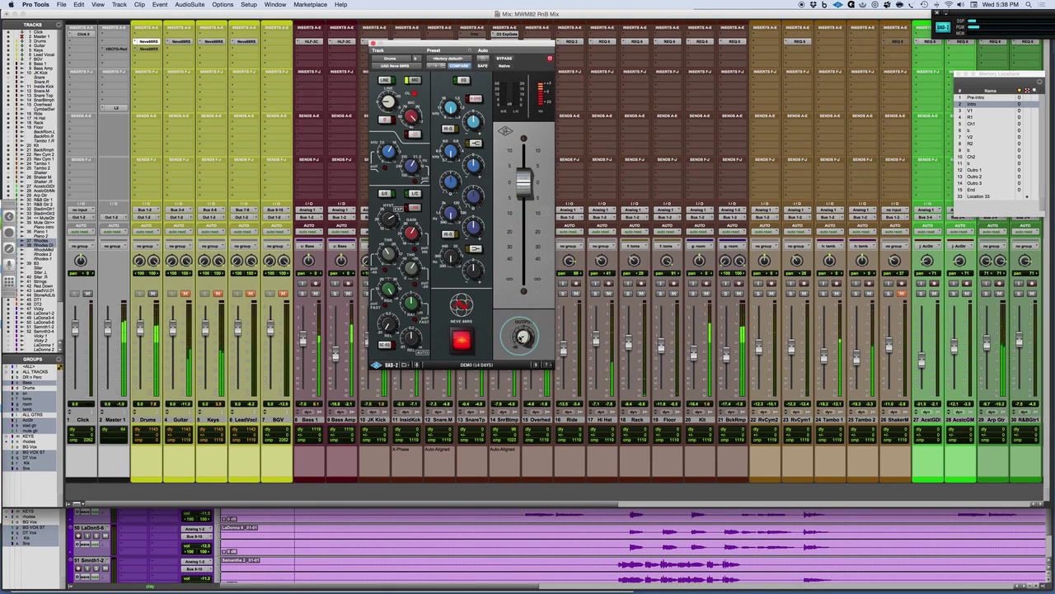
click(503, 59)
click(503, 58)
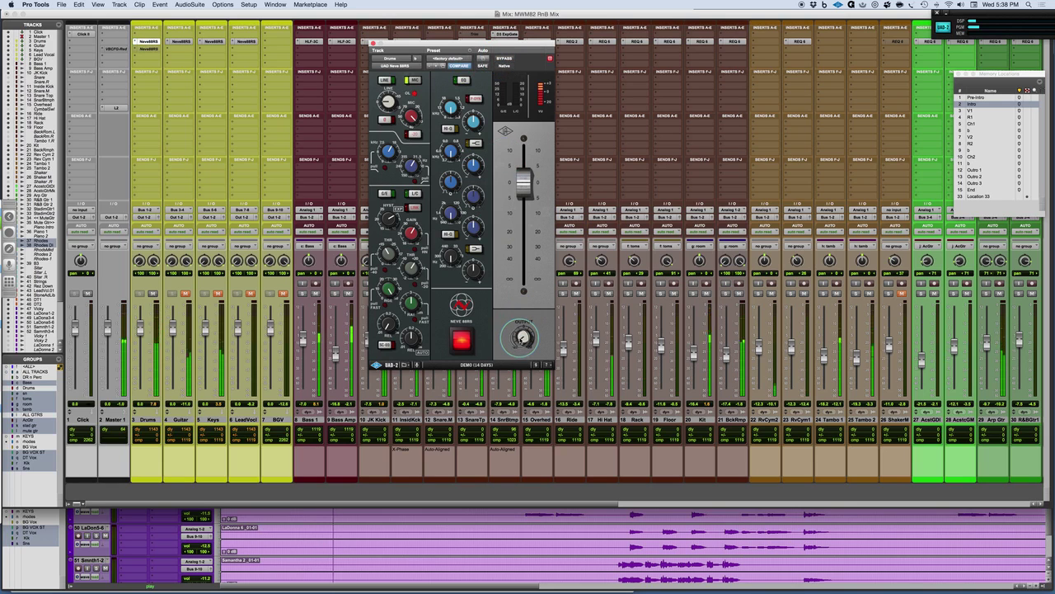
click(503, 59)
click(503, 58)
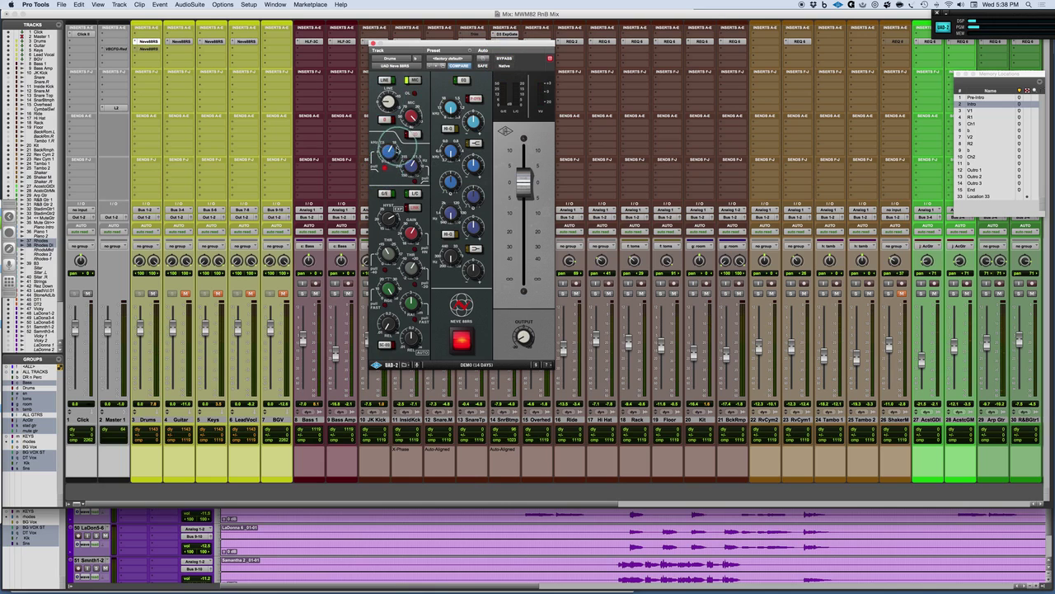
Disengage the high-cut filter in favour of the low-cut filter and engage the limiter/compressor section on the Drums Neve 88RS
click(383, 168)
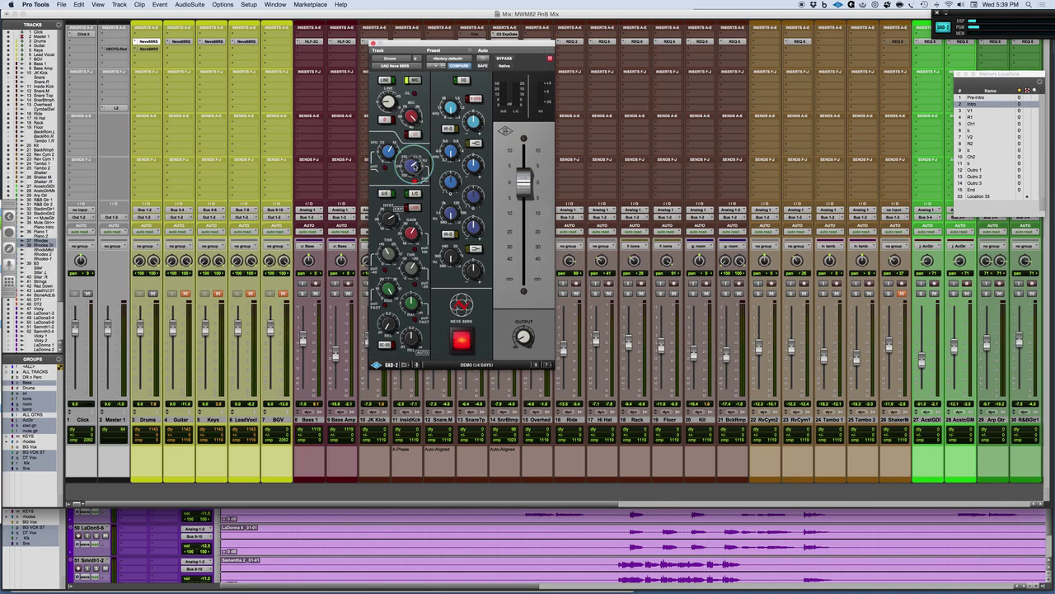
key(space)
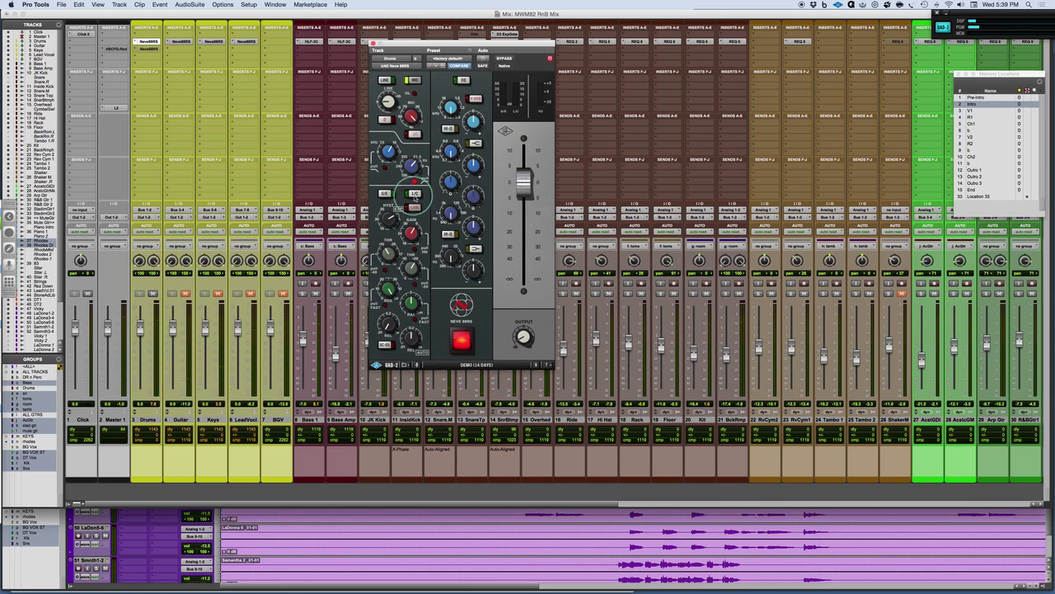
click(415, 193)
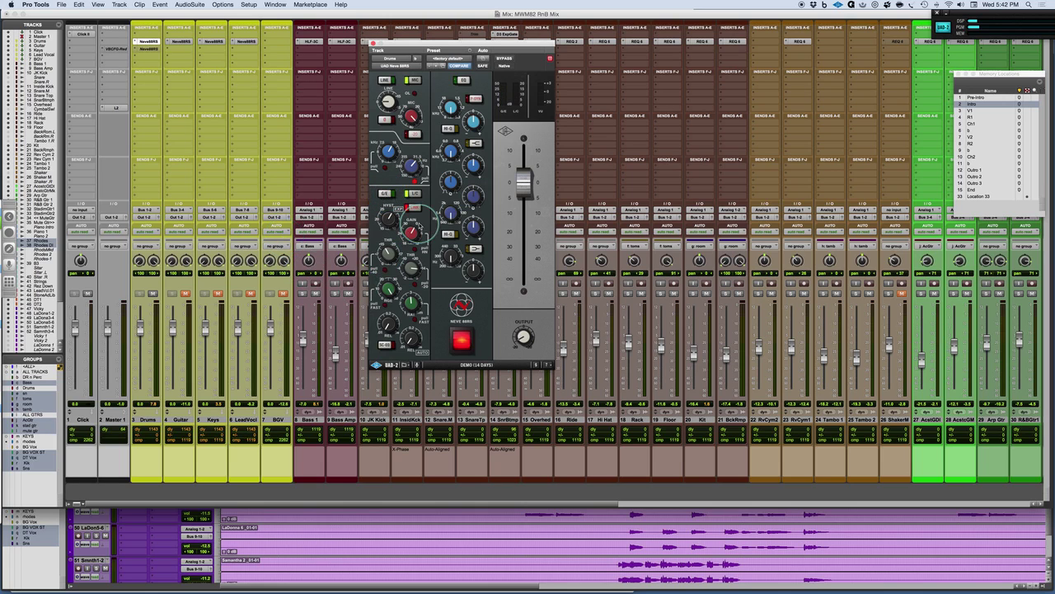
key(space)
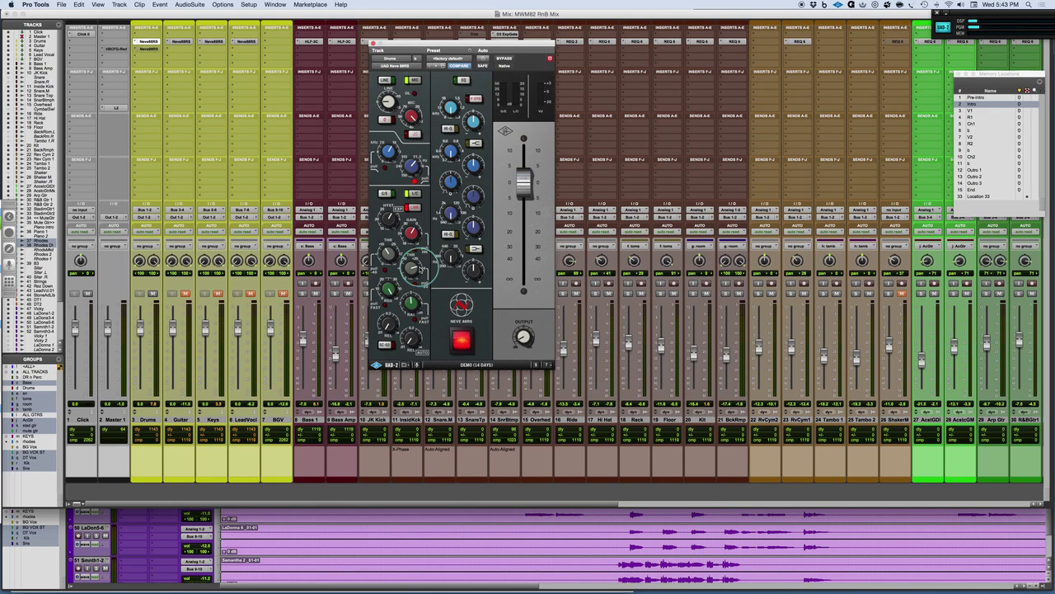
Start playback, tweak the compressor release on the Drums Neve 88RS and compare the limiter/compressor section switched in and out
key(space)
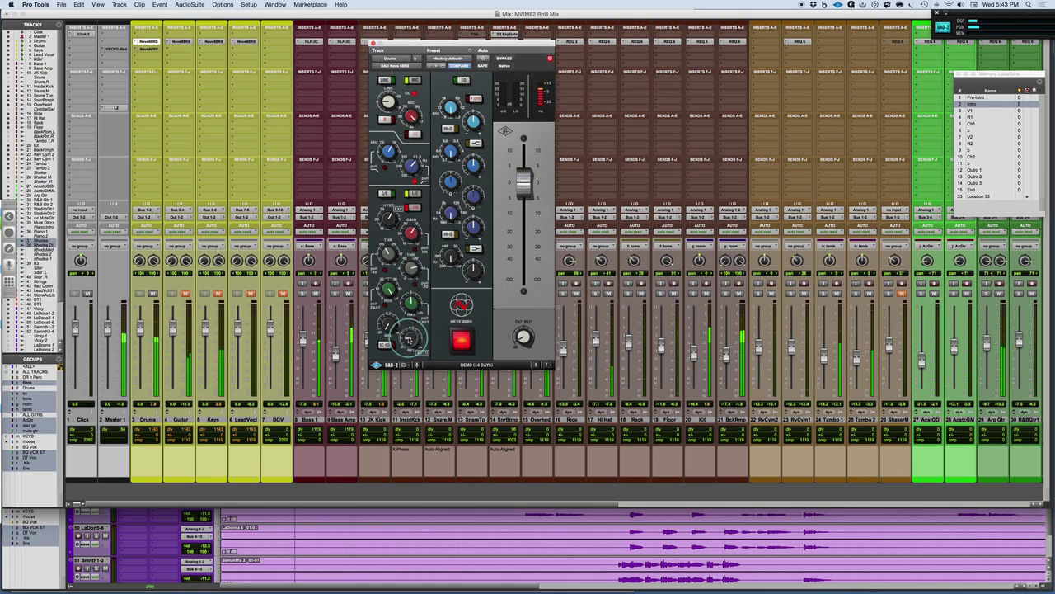
drag(408, 335, 408, 334)
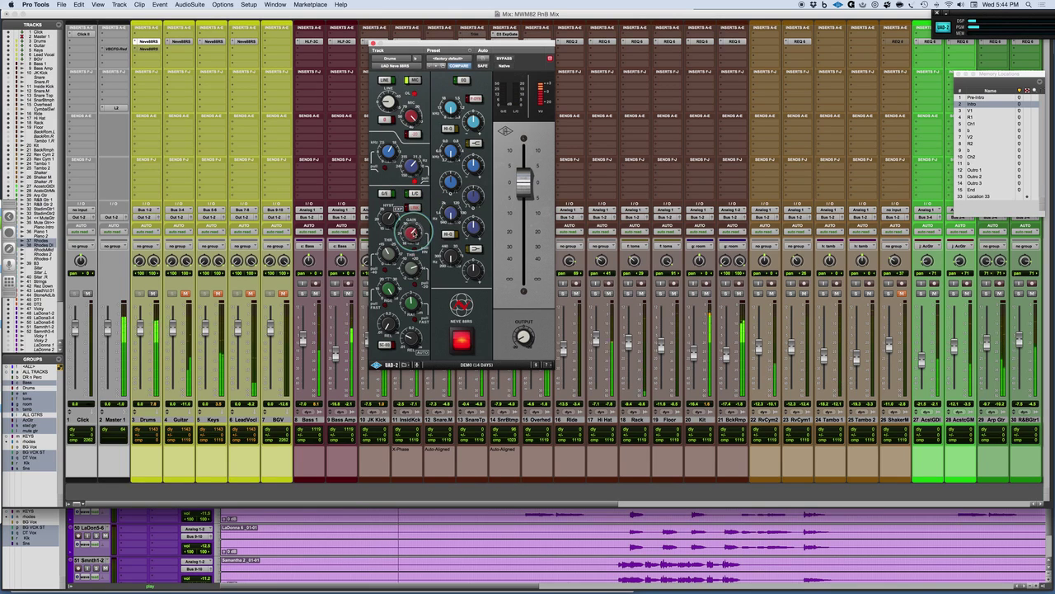
click(414, 194)
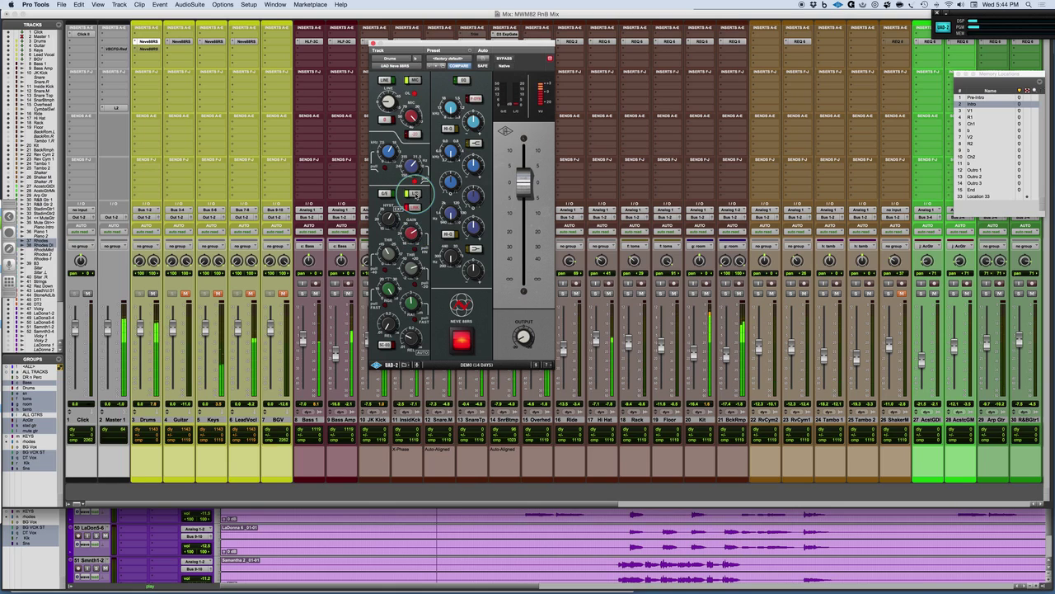
click(415, 195)
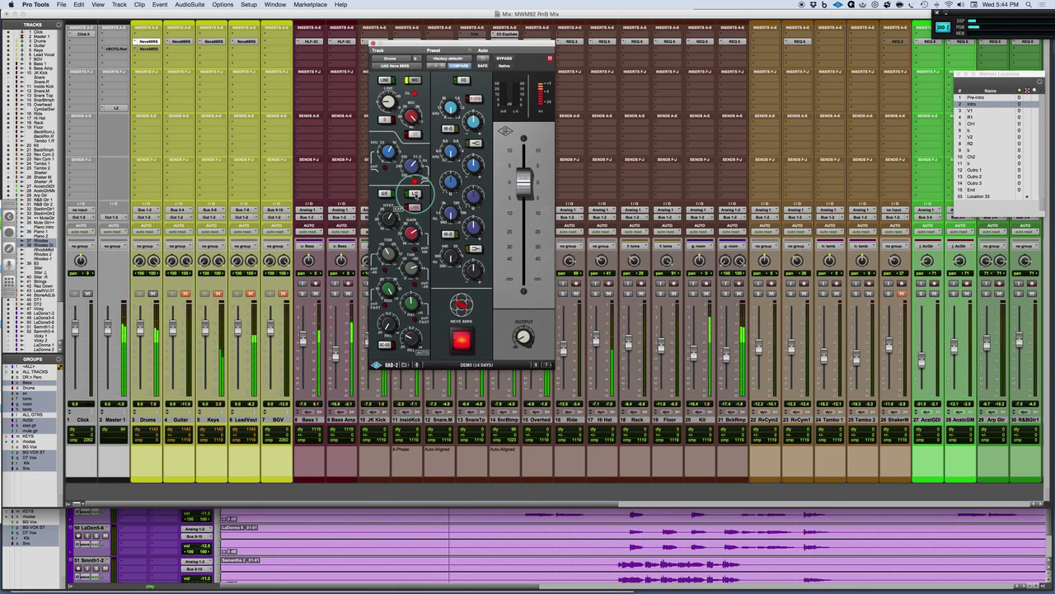
click(415, 194)
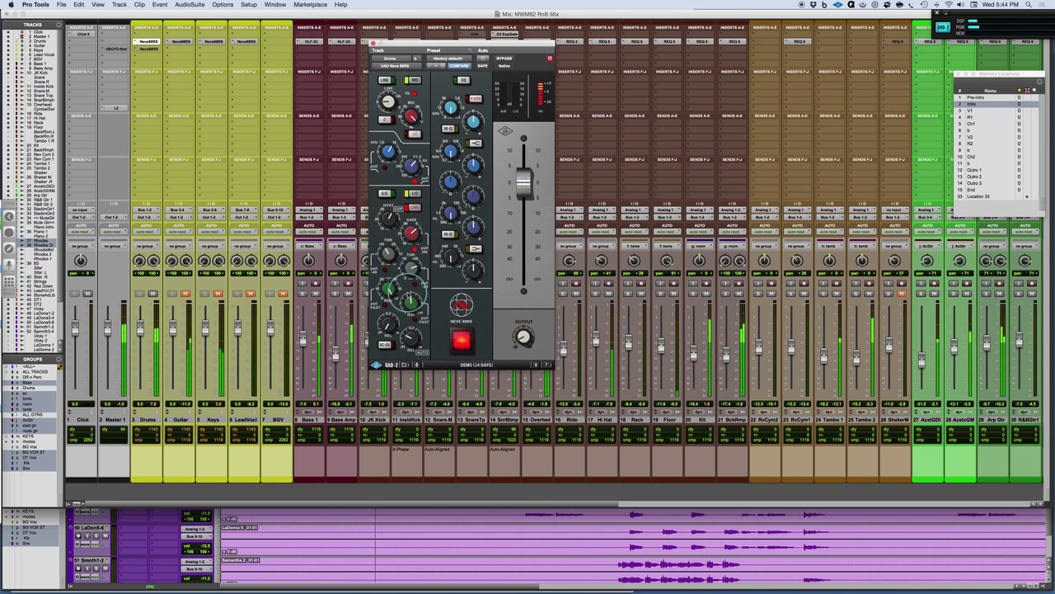
Adjust the compressor's ratio and threshold during playback, then compare the drums with the limiter/compressor section in and out
drag(411, 305, 408, 326)
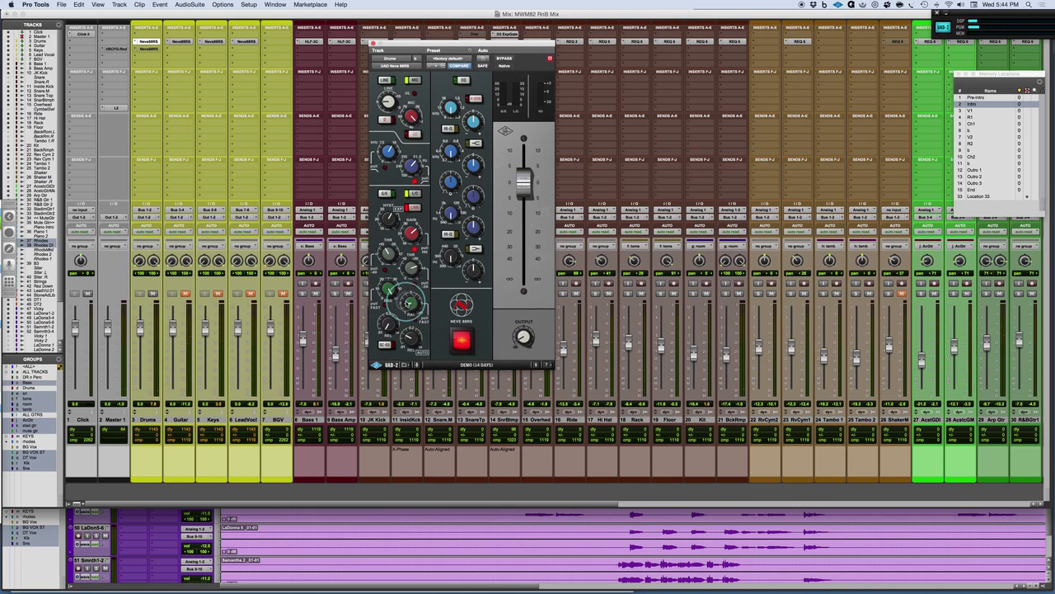
drag(412, 274, 413, 261)
key(space)
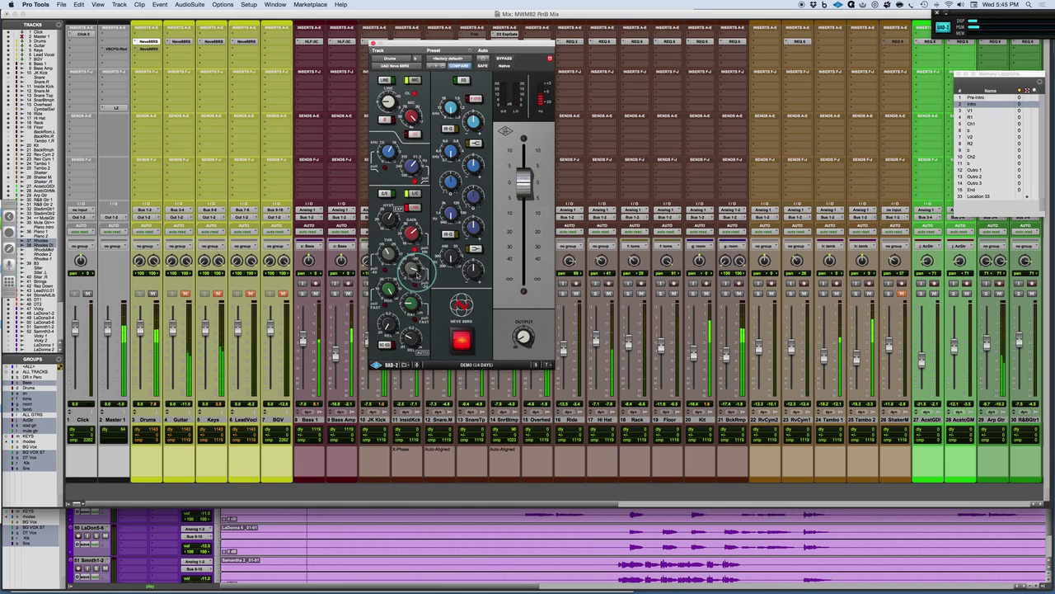
drag(417, 274, 418, 280)
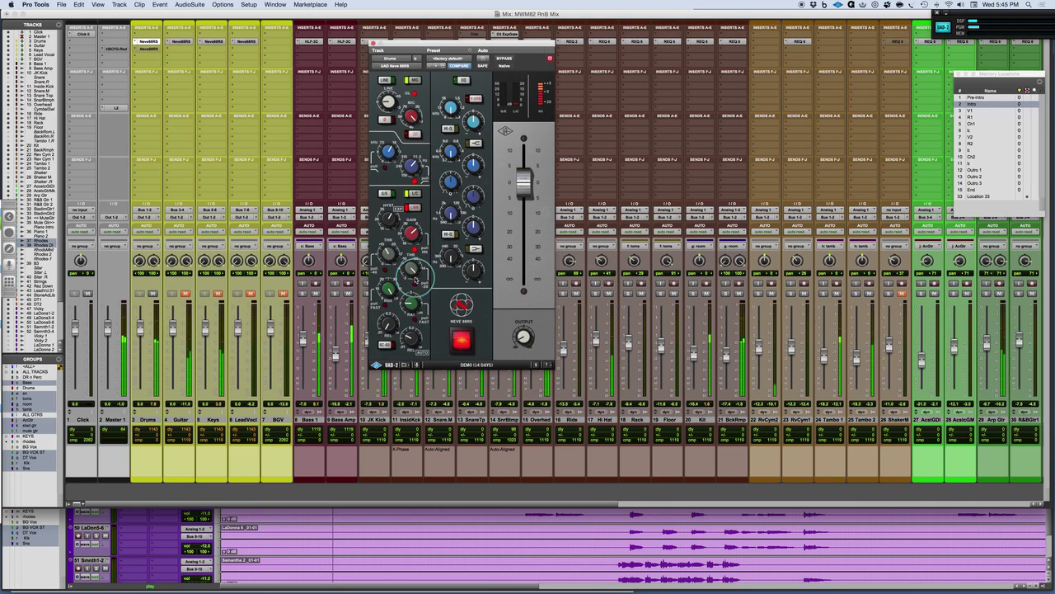
drag(410, 305, 410, 295)
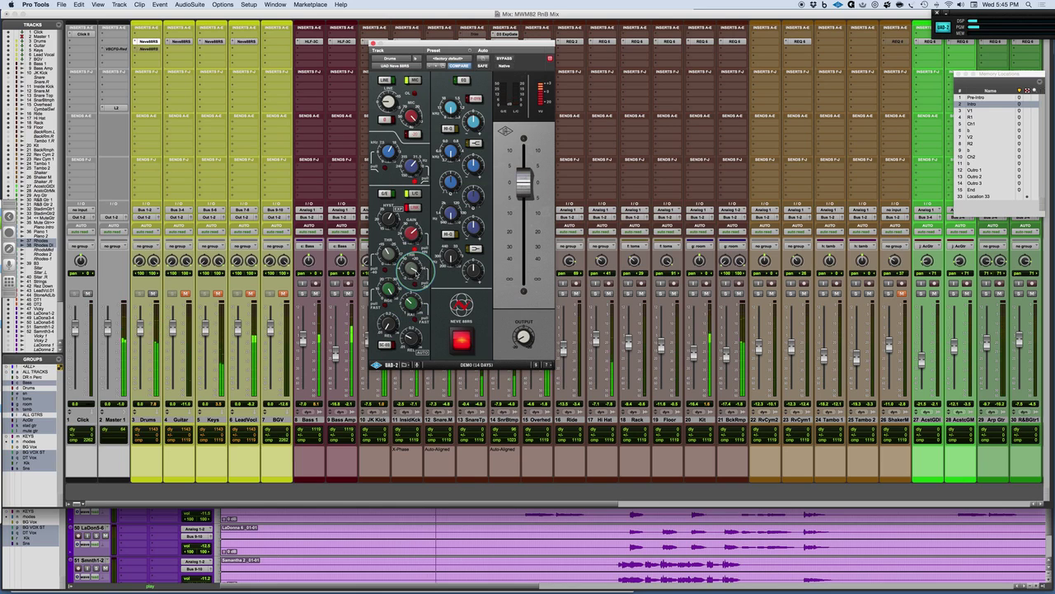
click(415, 194)
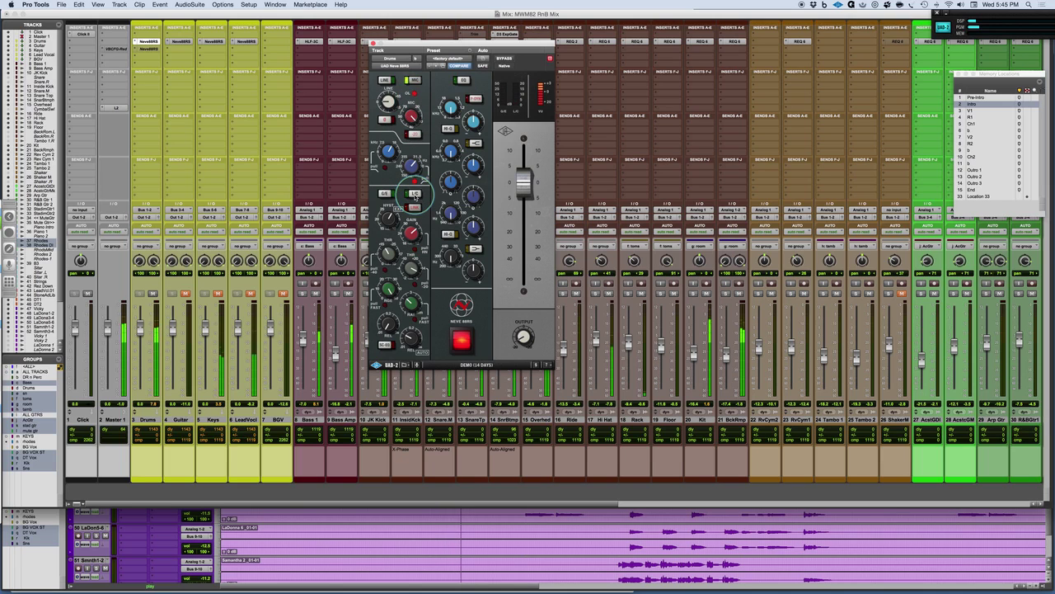
click(415, 194)
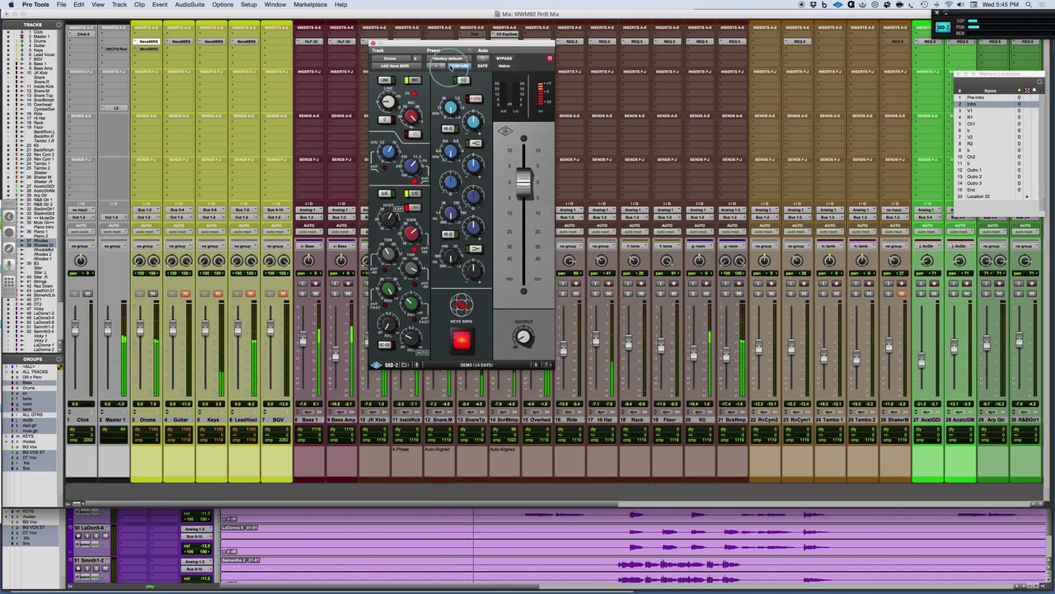
Reposition the Neve 88RS window and compare the processed Drums track with the plug-in bypassed during playback
drag(496, 42, 453, 53)
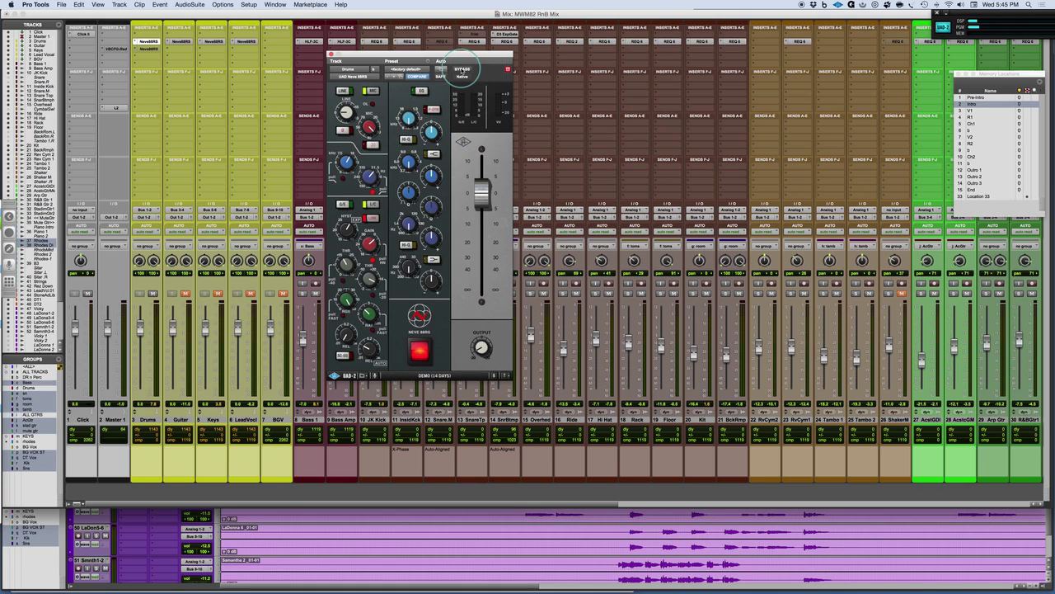
key(space)
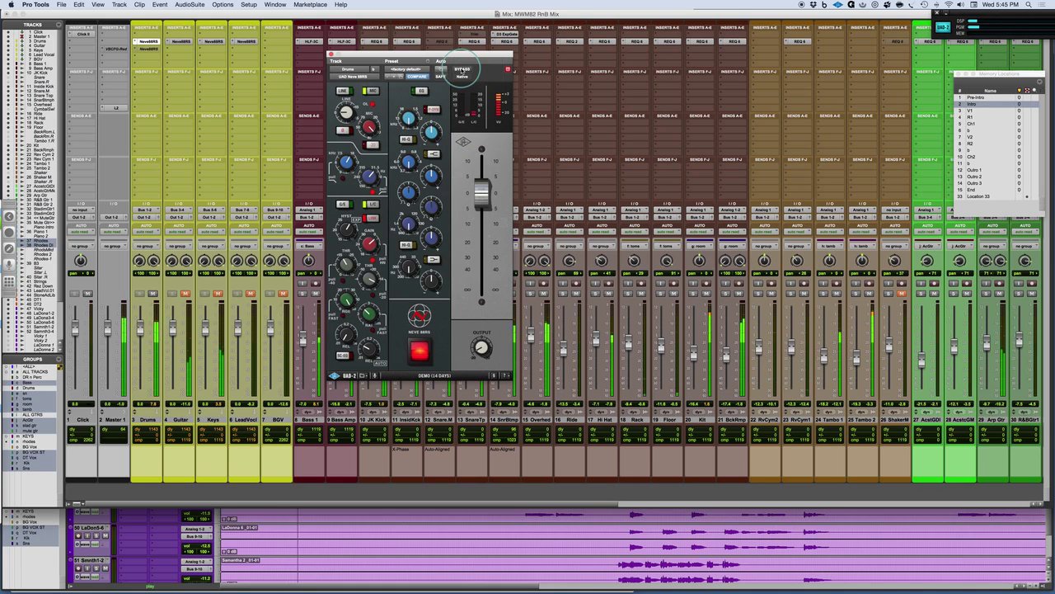
click(462, 70)
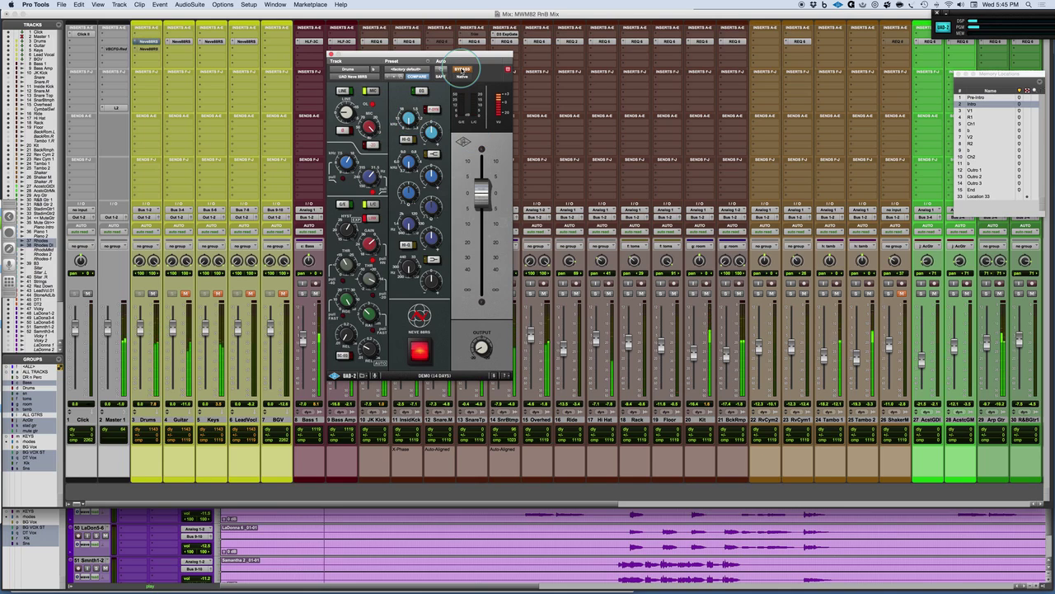
click(462, 70)
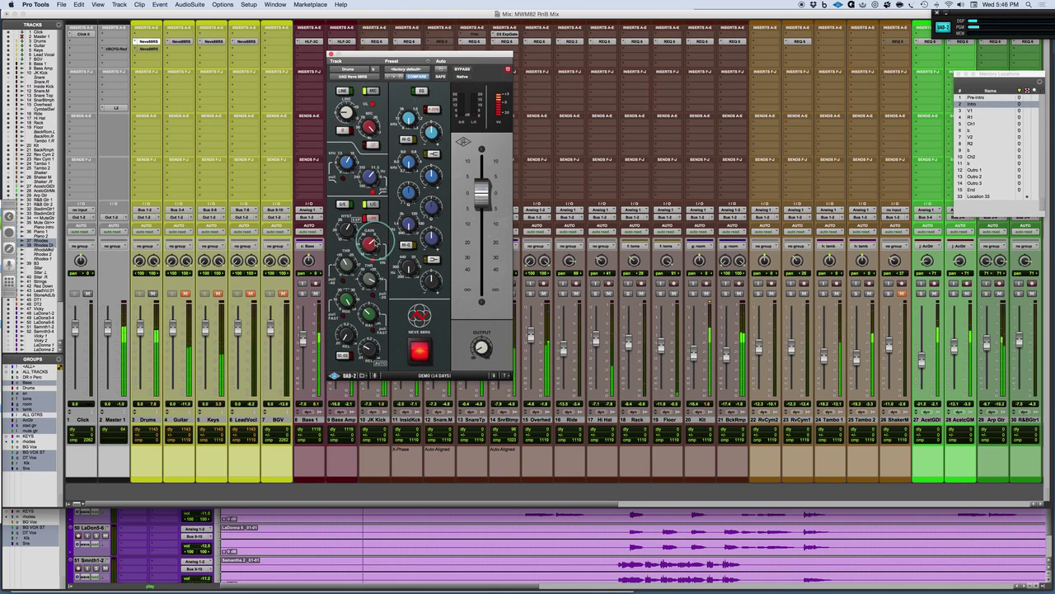
Engage the EQ section of the Drums Neve 88RS and adjust its high-frequency band in shelving mode
click(371, 92)
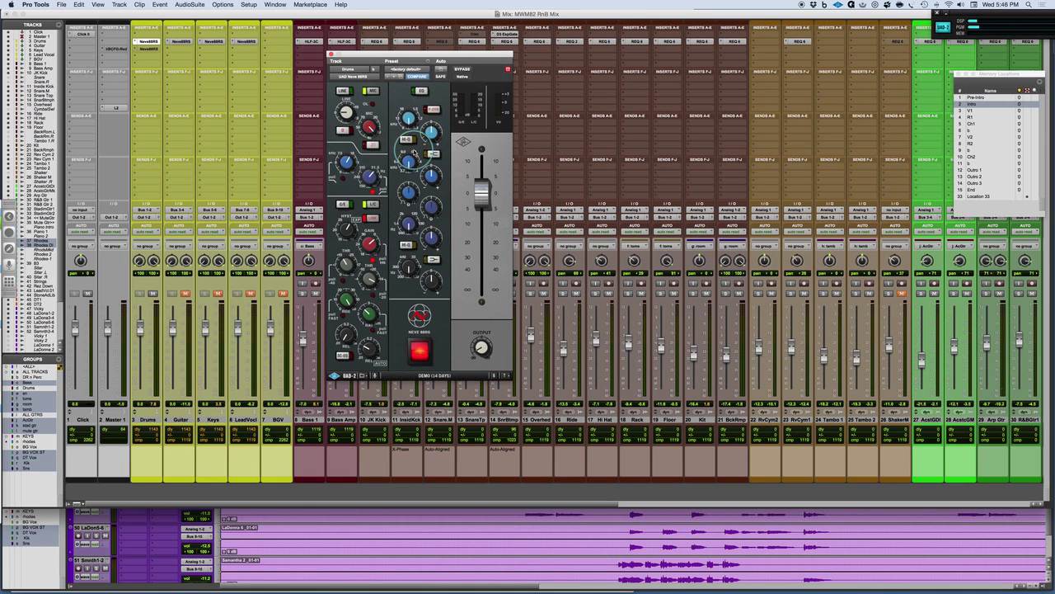
click(420, 93)
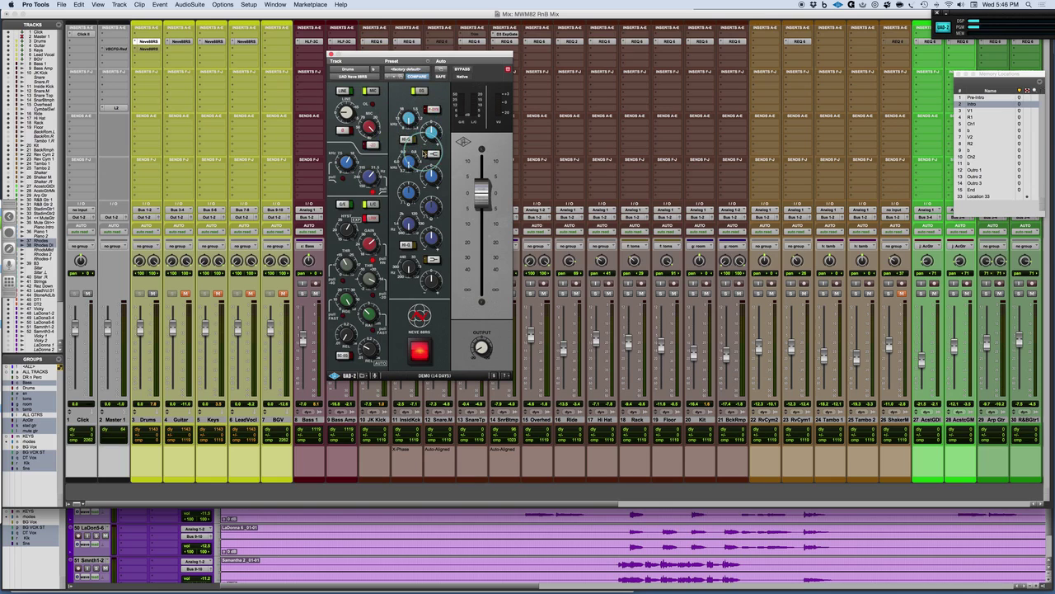
drag(433, 130, 433, 129)
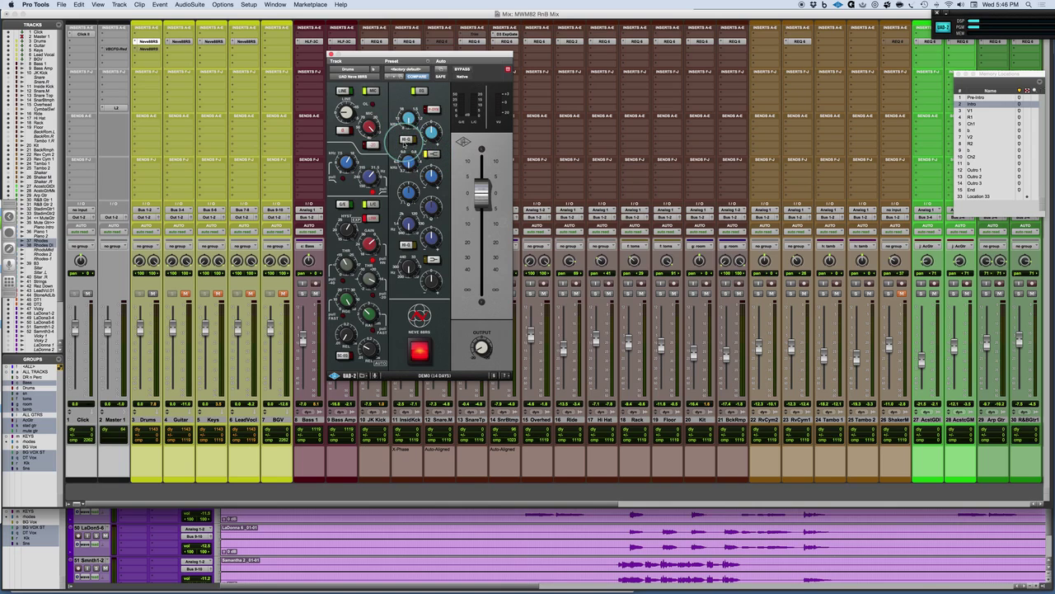
key(space)
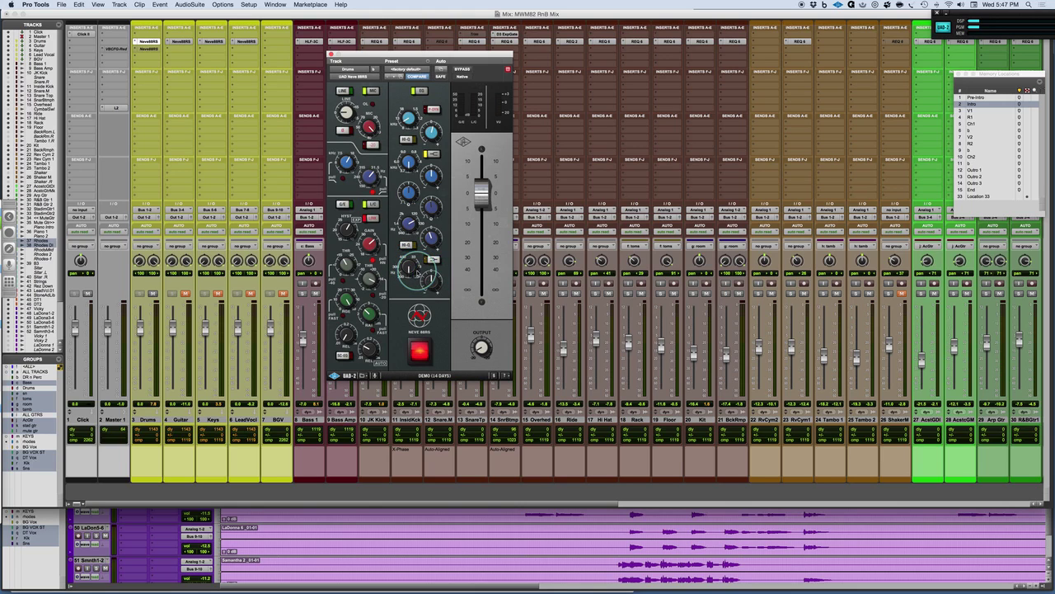
Adjust the low-frequency EQ band's frequency and audition its Hi-Q and shelving modes against the normal curve during playback
drag(418, 270, 416, 267)
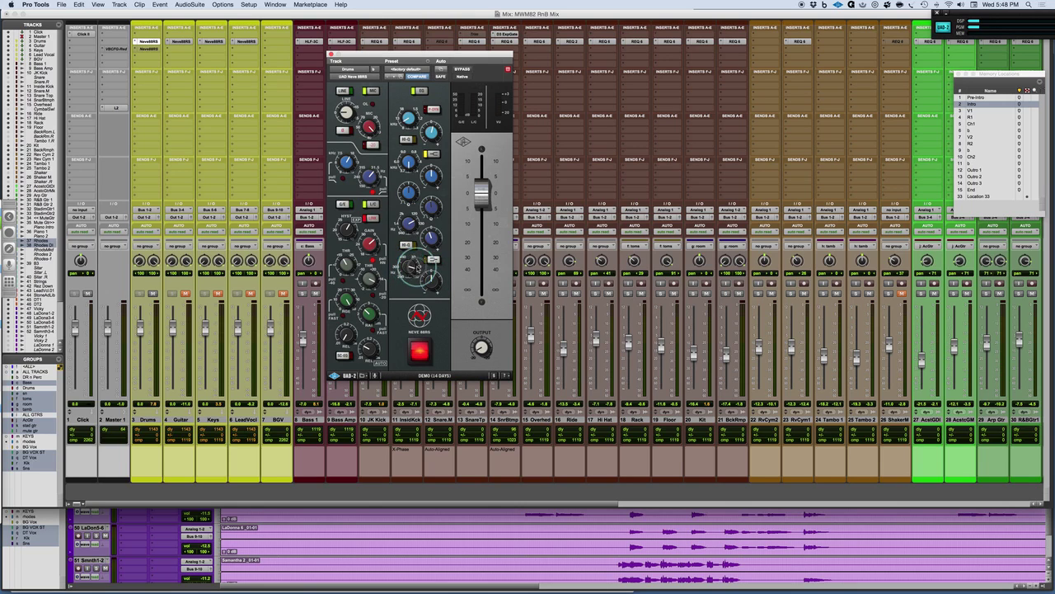
click(407, 245)
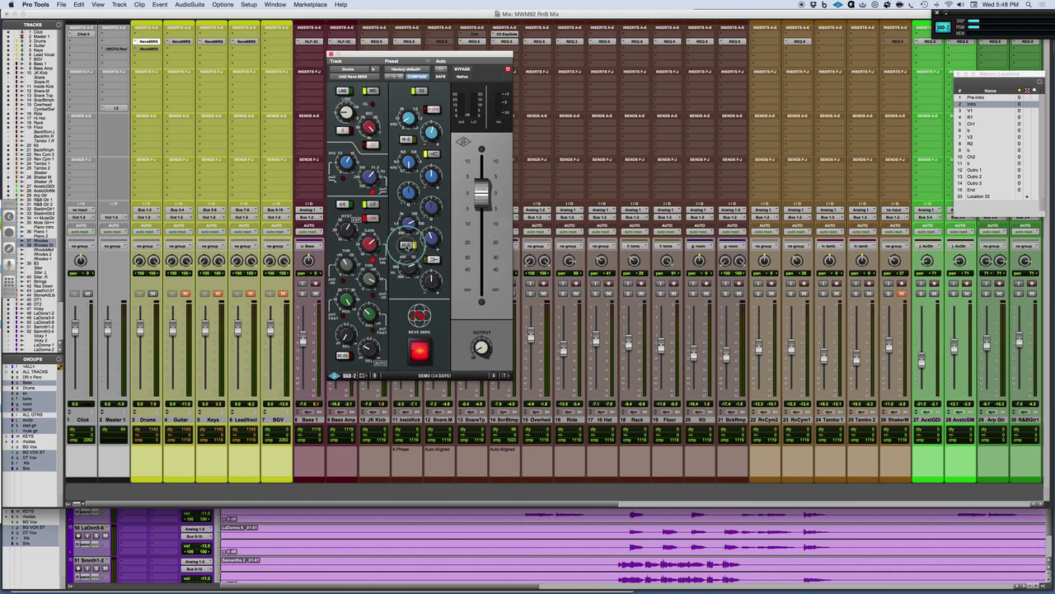
key(space)
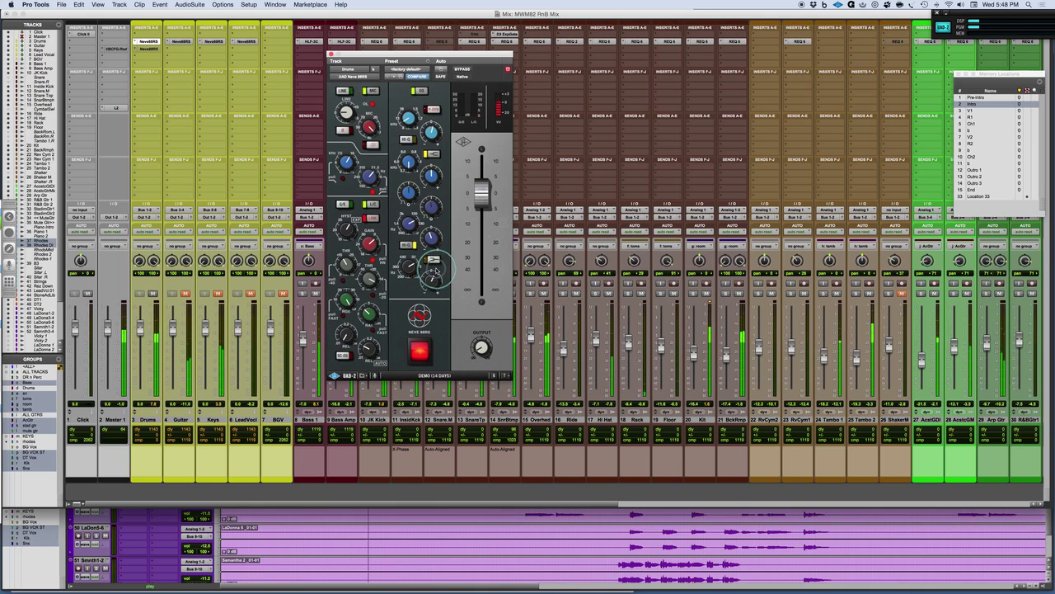
click(405, 245)
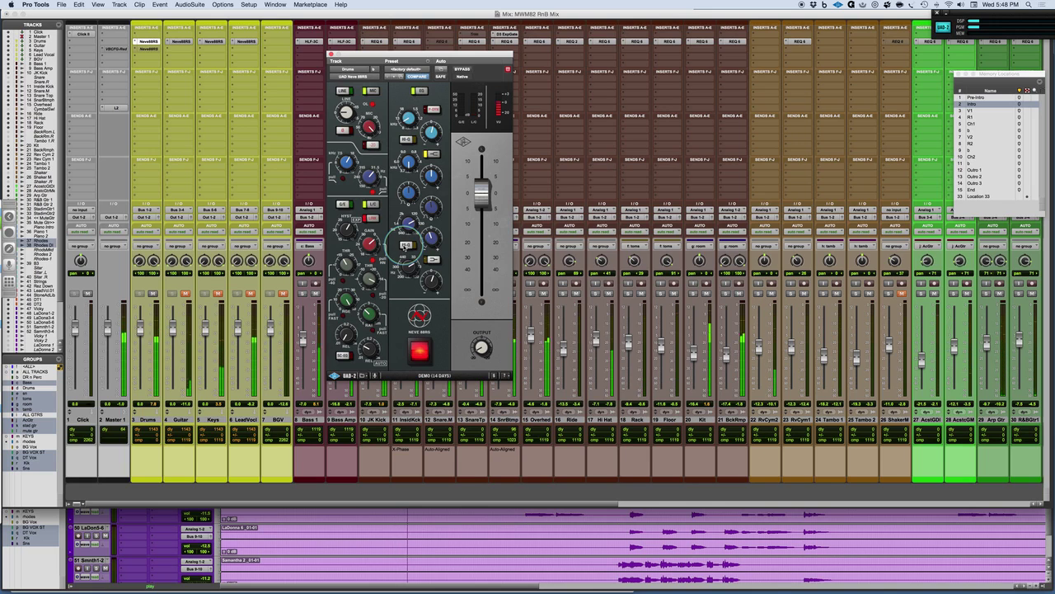
click(406, 245)
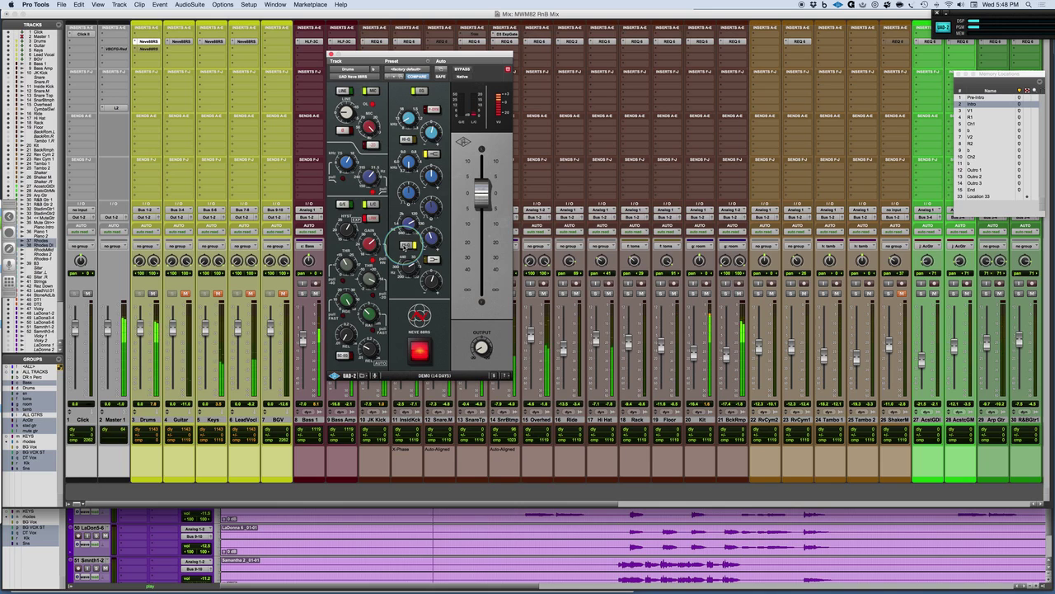
click(406, 245)
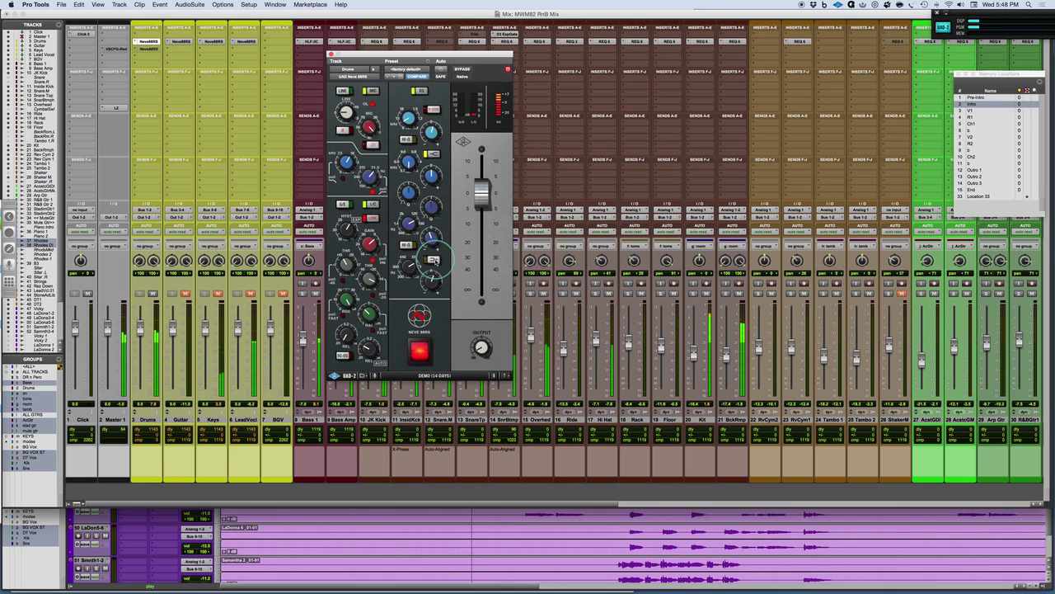
click(432, 260)
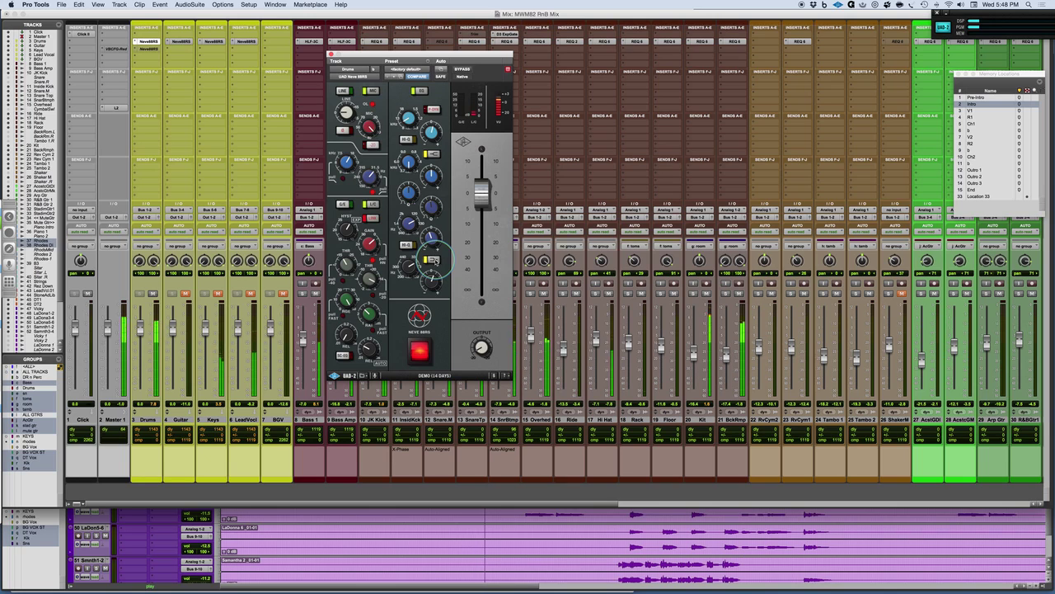
click(432, 260)
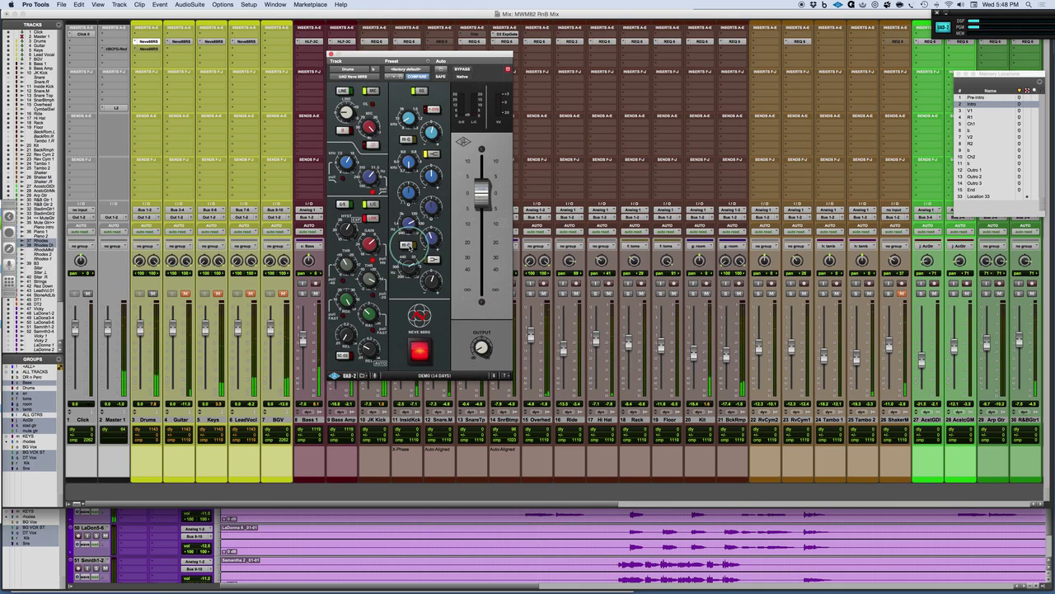
Compare the EQ placed before and after the dynamics section using the pre-dynamics switch during playback
click(433, 109)
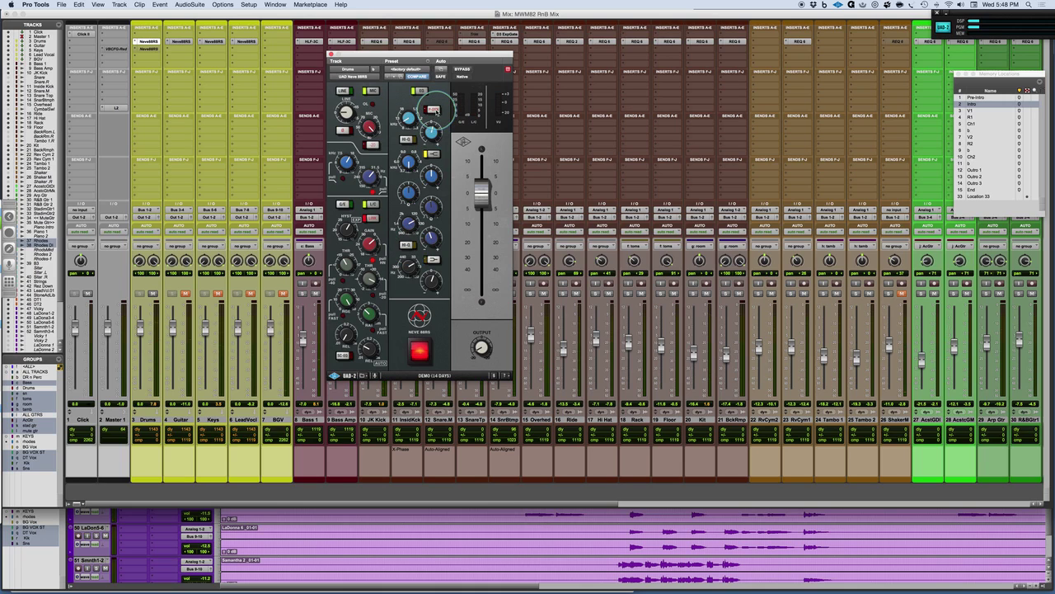
click(433, 109)
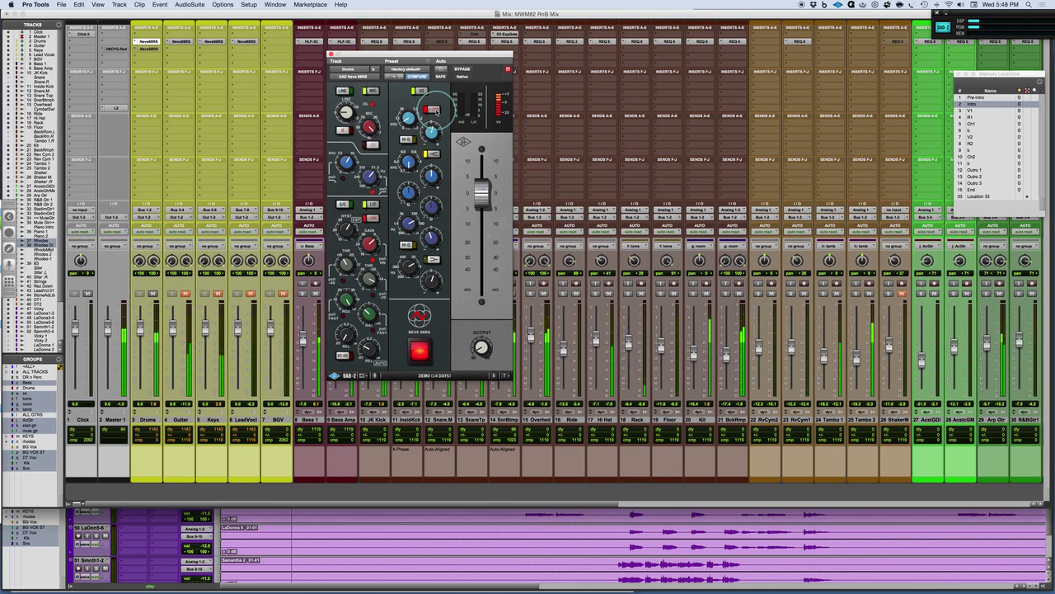
click(433, 109)
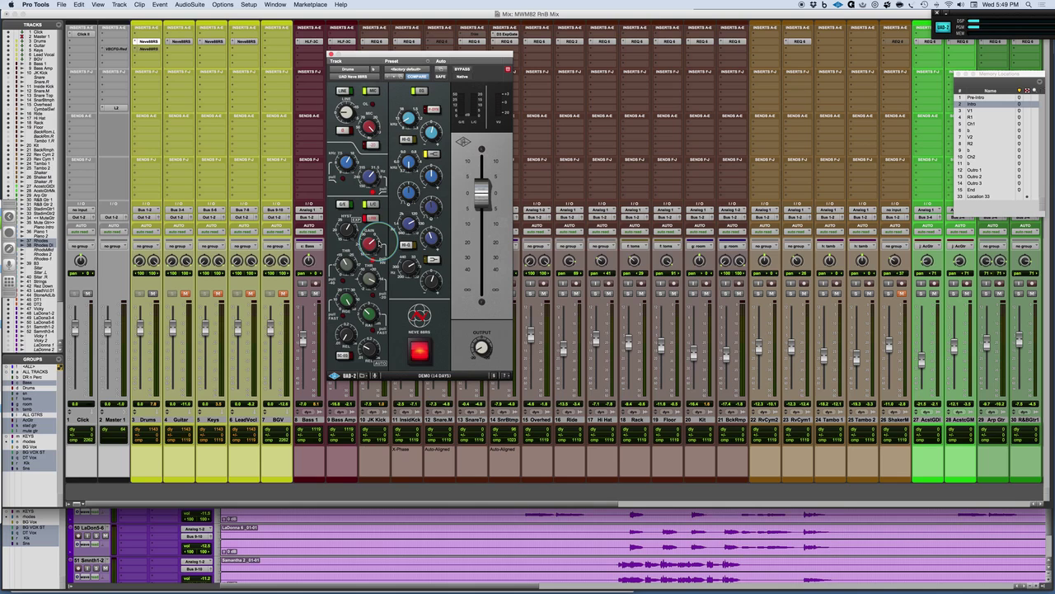
drag(375, 245, 366, 230)
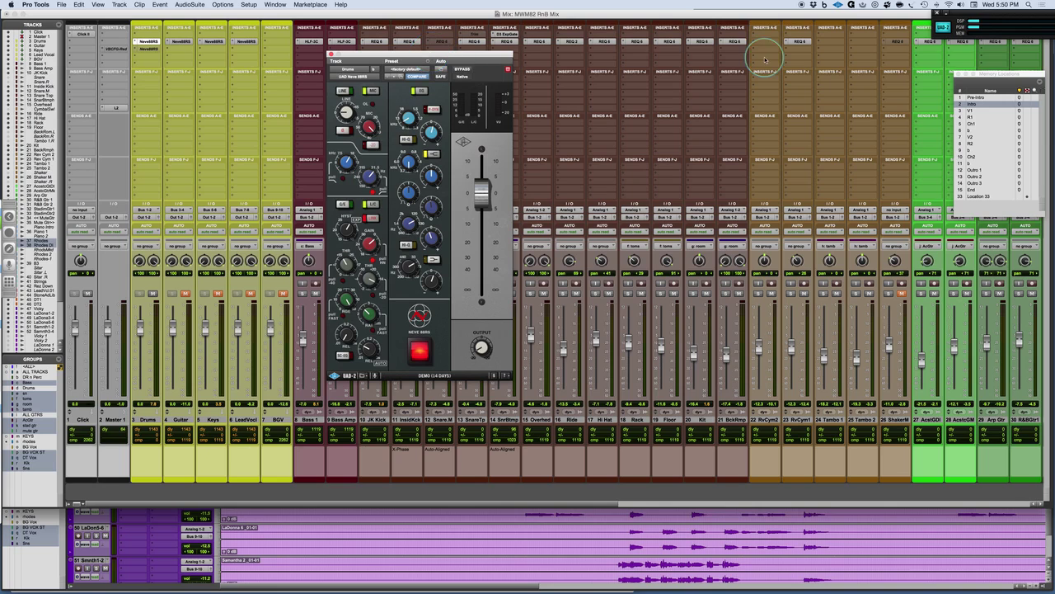
Bring the UAD Meter & Control Panel readings fully into view and check DSP usage with the gate/expander section on and off
click(956, 6)
click(946, 29)
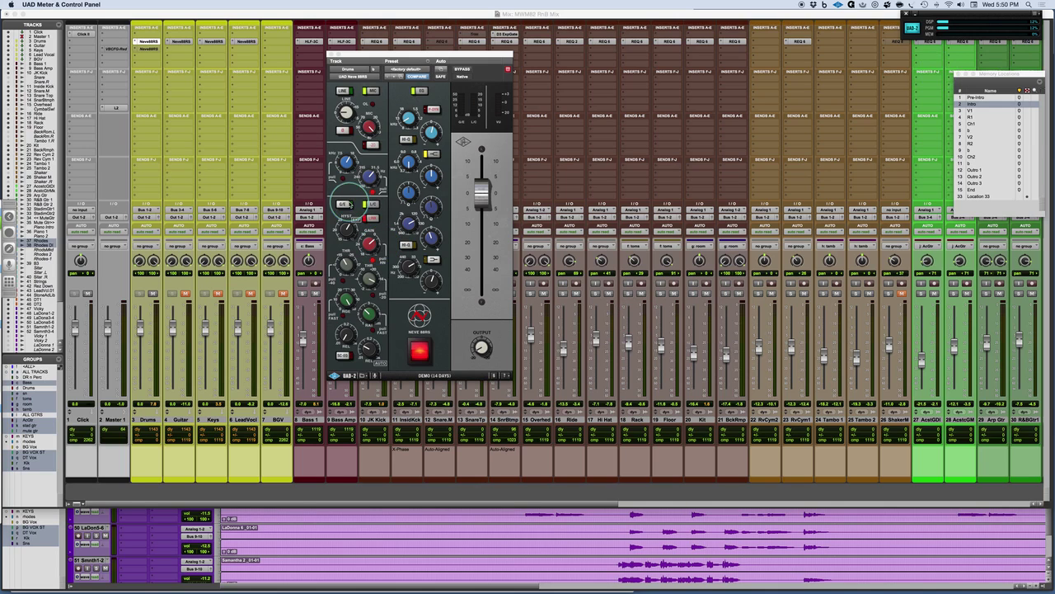
click(347, 205)
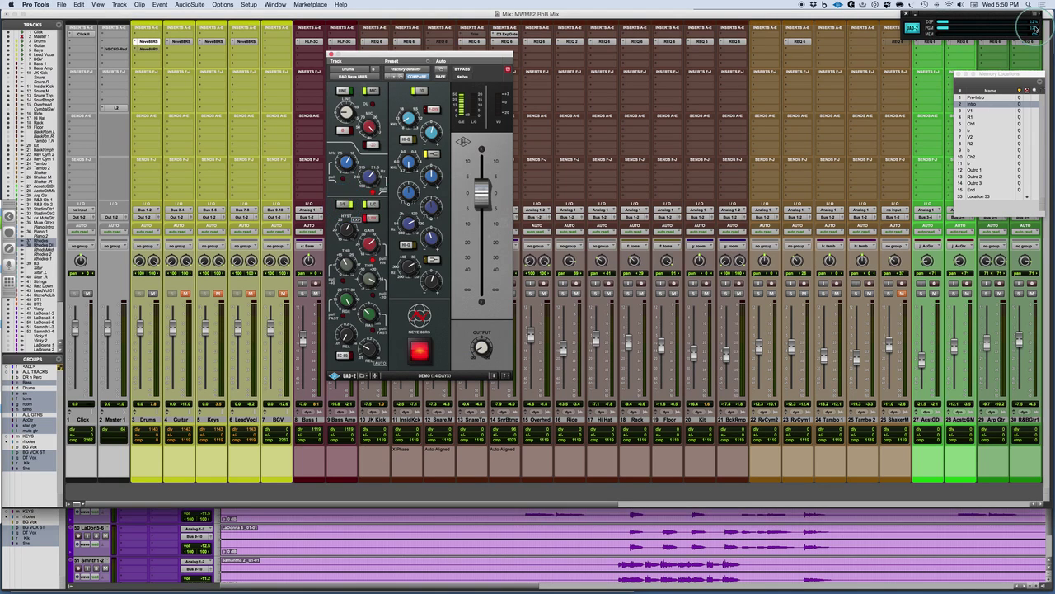
click(344, 203)
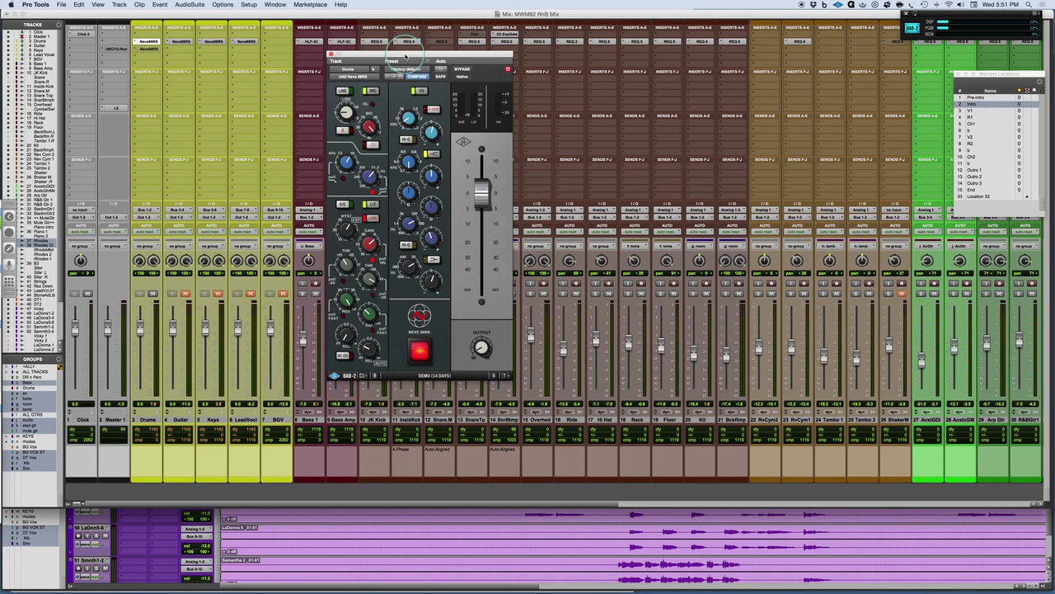
drag(406, 54, 470, 52)
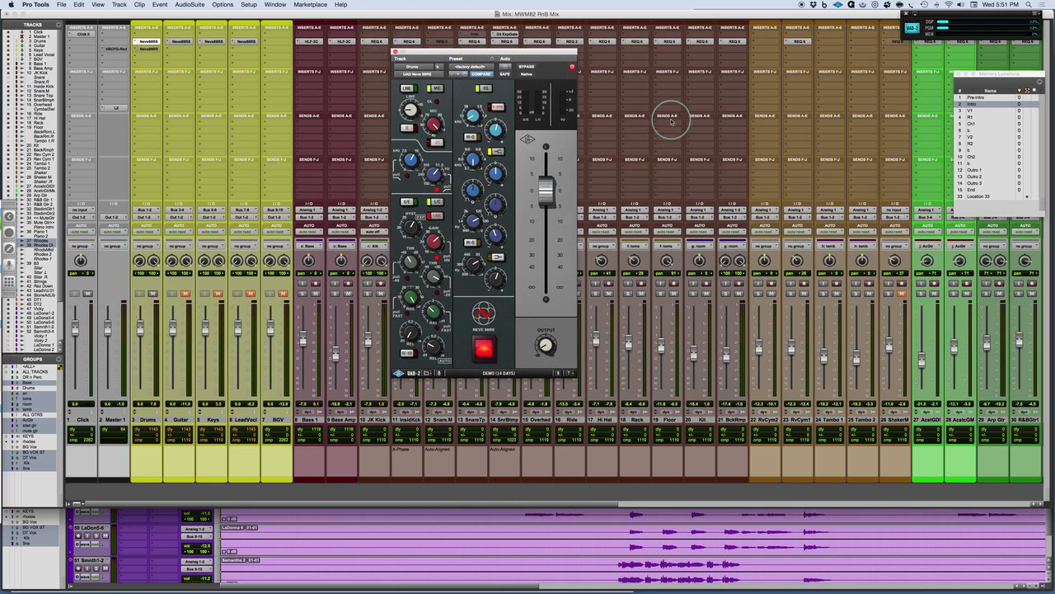